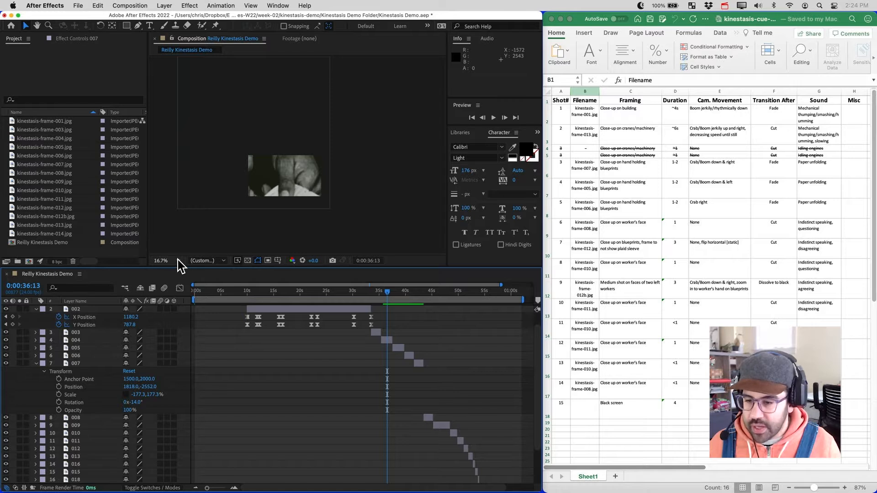
Fit the composition in the viewer up to 200% and preview the hand and blueprint shots from about 0:00:33:12
left_click(177, 260)
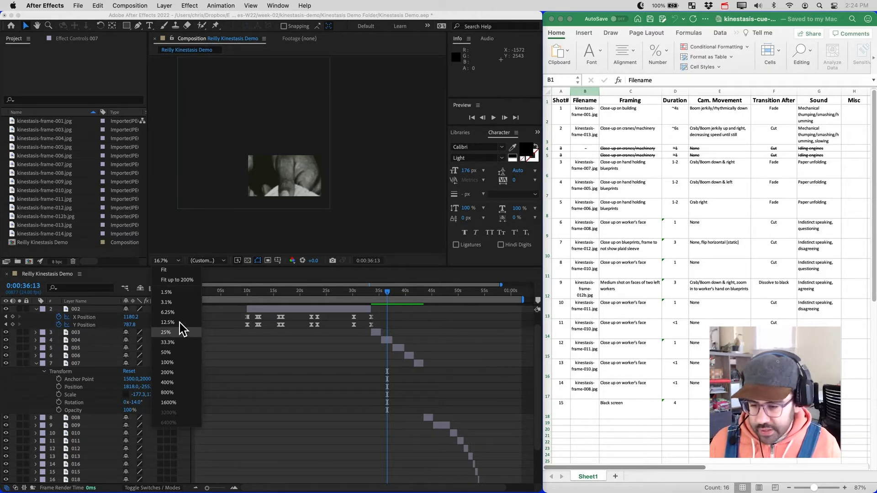
left_click(170, 280)
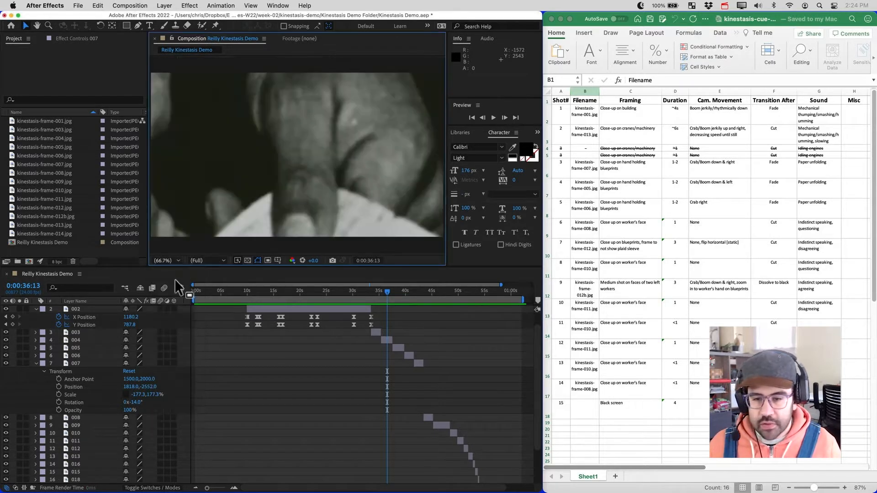
left_click(384, 292)
mouse_move(384, 299)
left_mouse_down()
mouse_move(373, 299)
mouse_move(396, 302)
left_mouse_up()
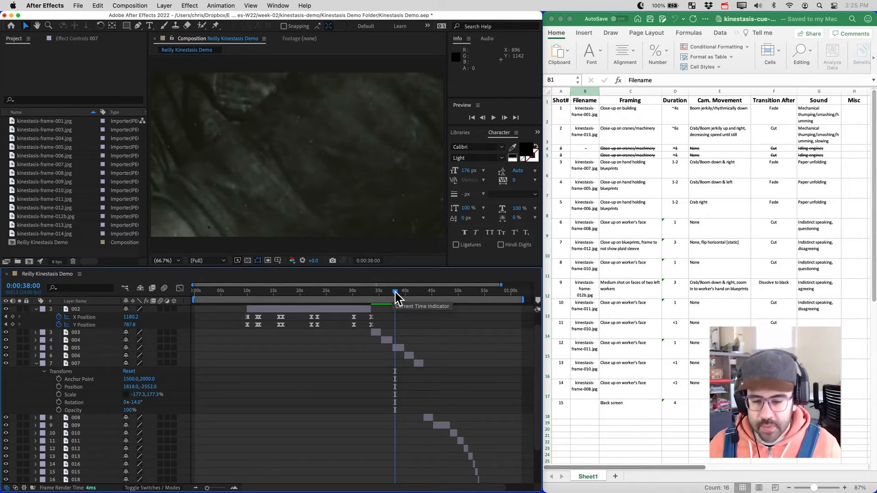
left_click_drag(395, 299, 372, 299)
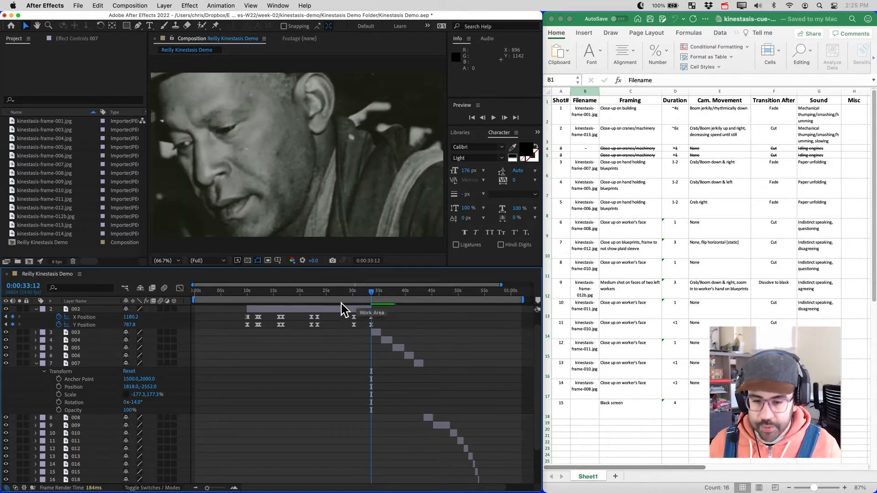
key("space")
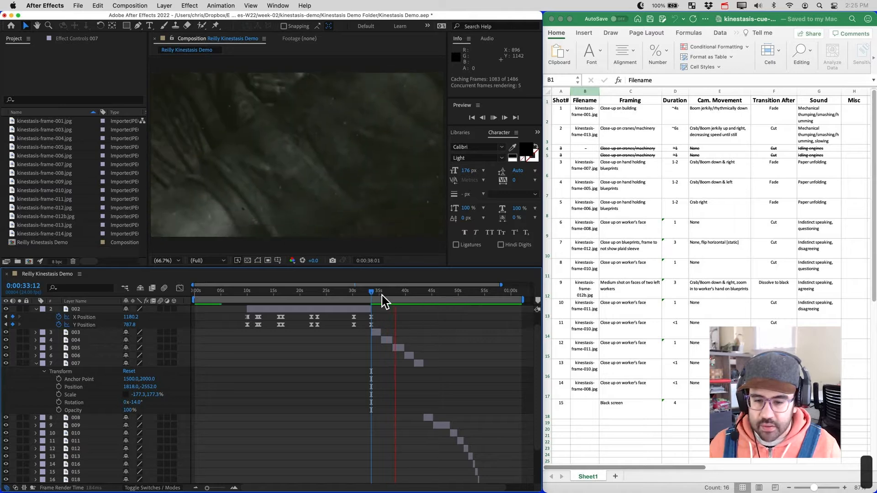
left_click(374, 297)
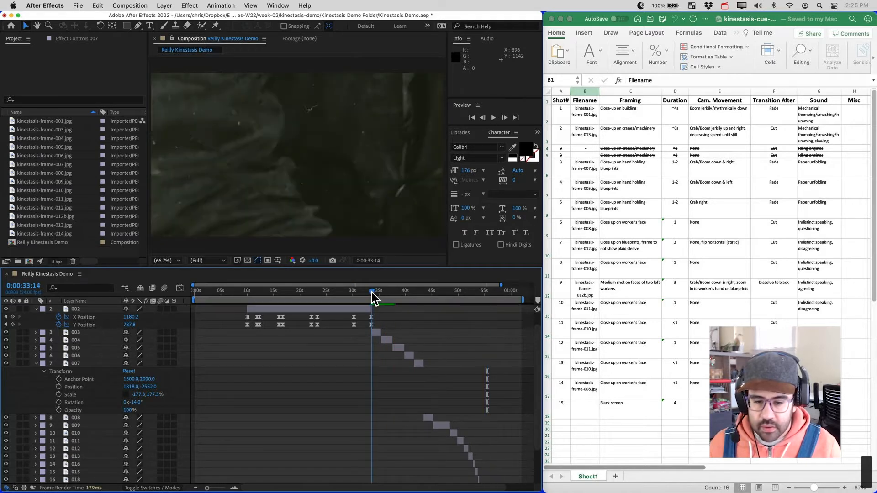
left_click_drag(374, 299, 378, 299)
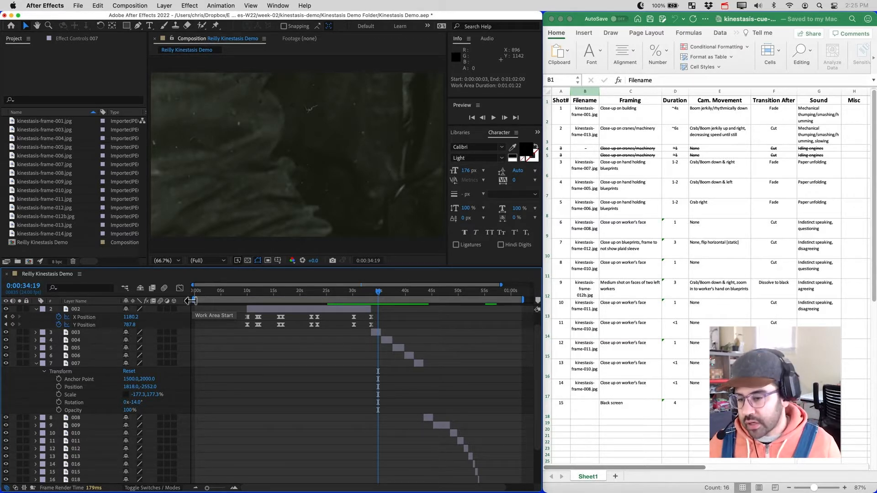
Roughly adjust the work area to span from about 0:00:30:22 to 0:00:54:19
left_click_drag(197, 301, 369, 304)
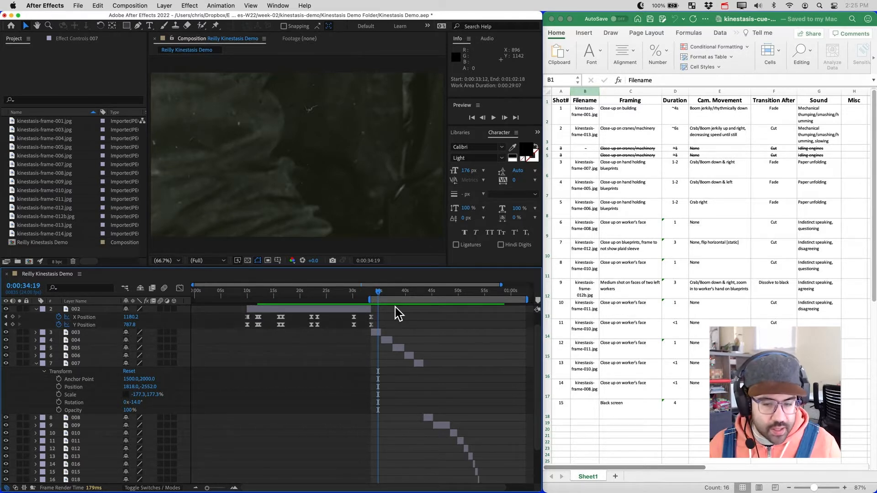
left_click_drag(525, 300, 506, 301)
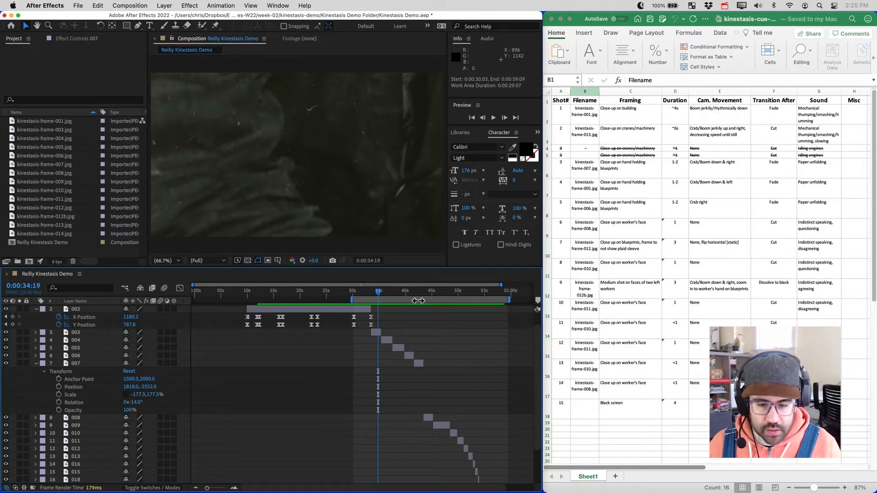
mouse_move(417, 300)
left_mouse_down()
mouse_move(381, 298)
mouse_move(421, 297)
left_mouse_up()
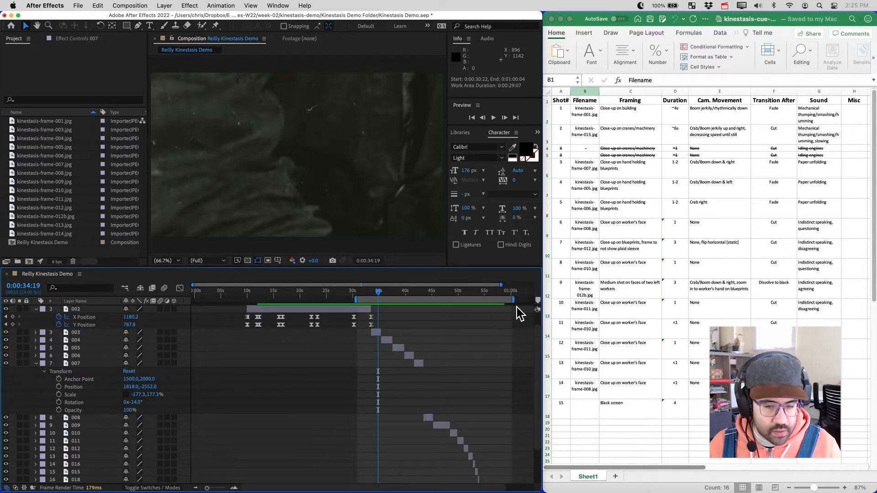
left_click_drag(516, 300, 484, 301)
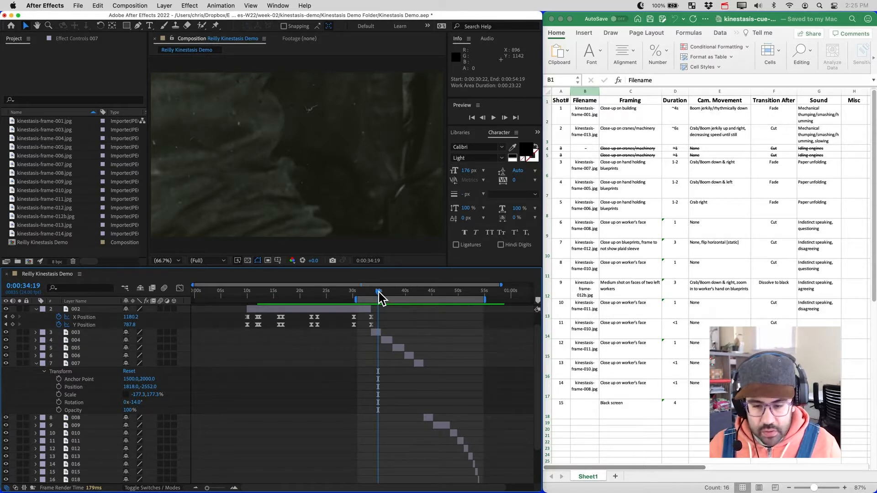
Set the work area from 0:00:33:14 to 0:00:40:04, and shift it slightly earlier to start at about 0:00:33:06
left_click_drag(379, 297, 374, 296)
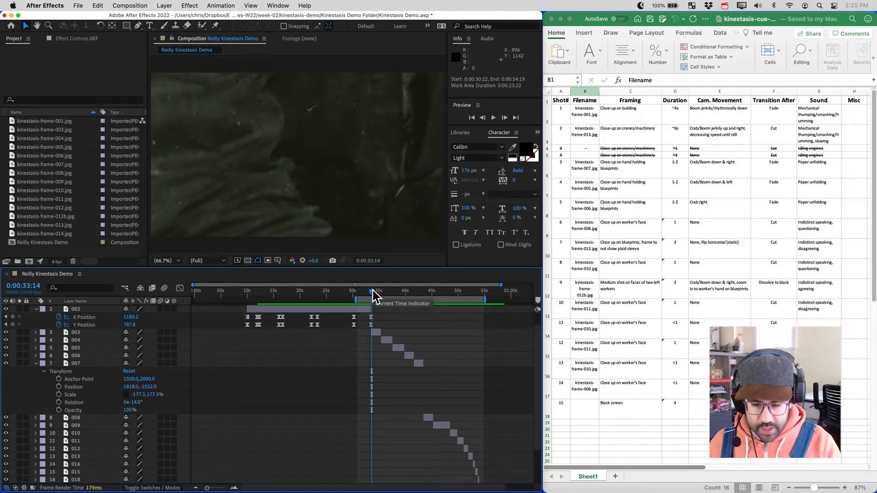
key("b")
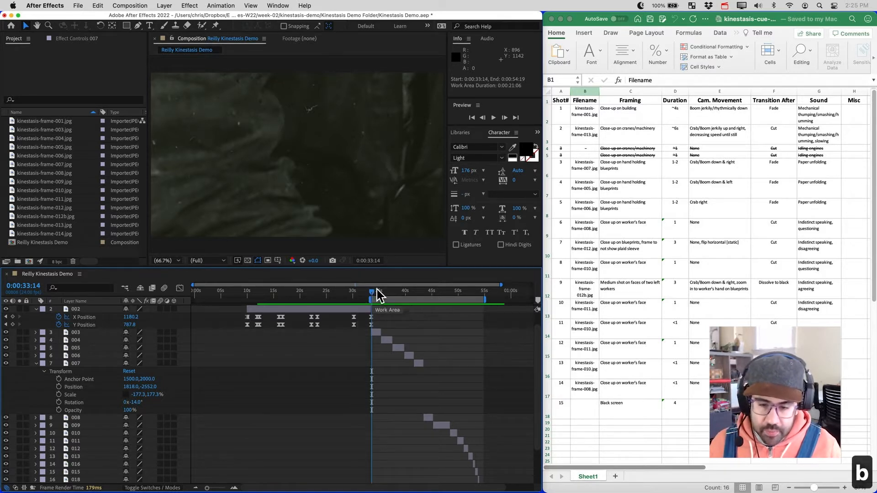
left_click_drag(376, 295, 405, 298)
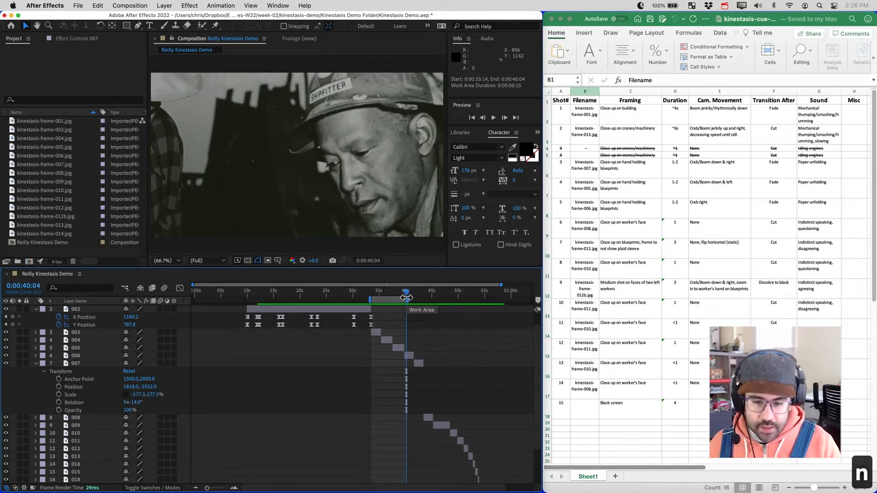
key("n")
left_click_drag(367, 300, 371, 300)
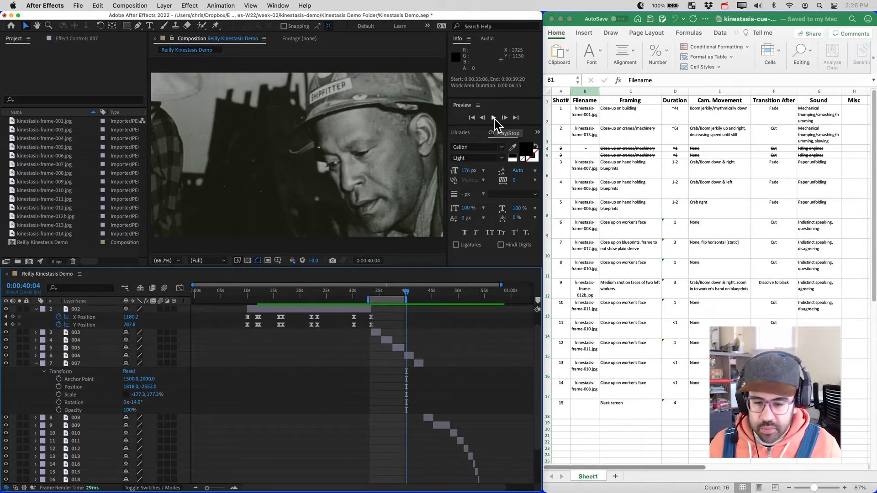
Play back the work area, stop it, and move the current time to the start of layer 004 at 0:00:35:11
left_click(493, 119)
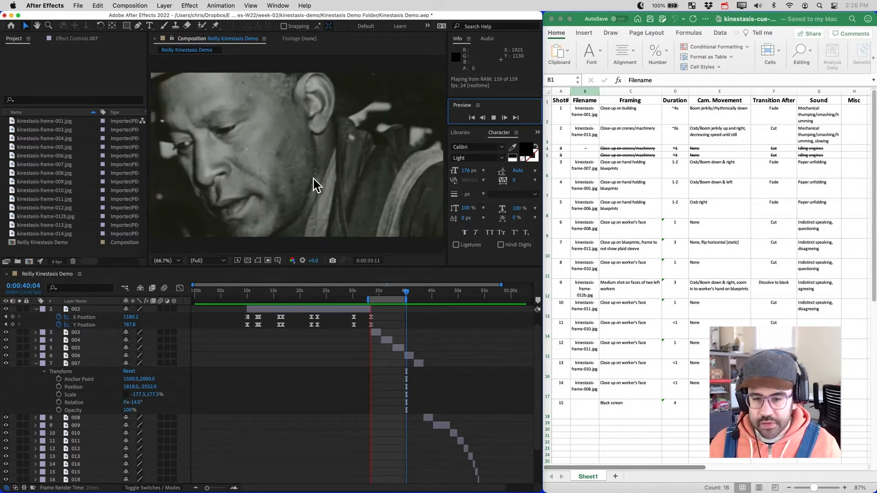
key("space")
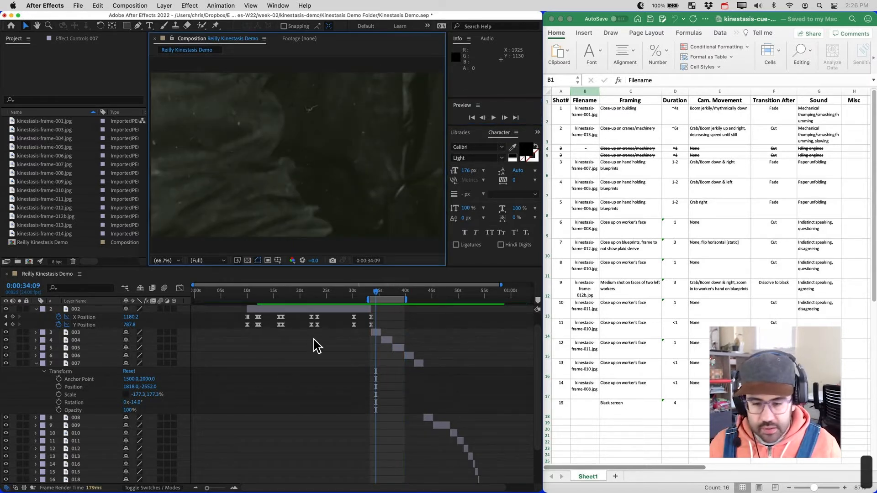
left_click_drag(376, 292, 372, 291)
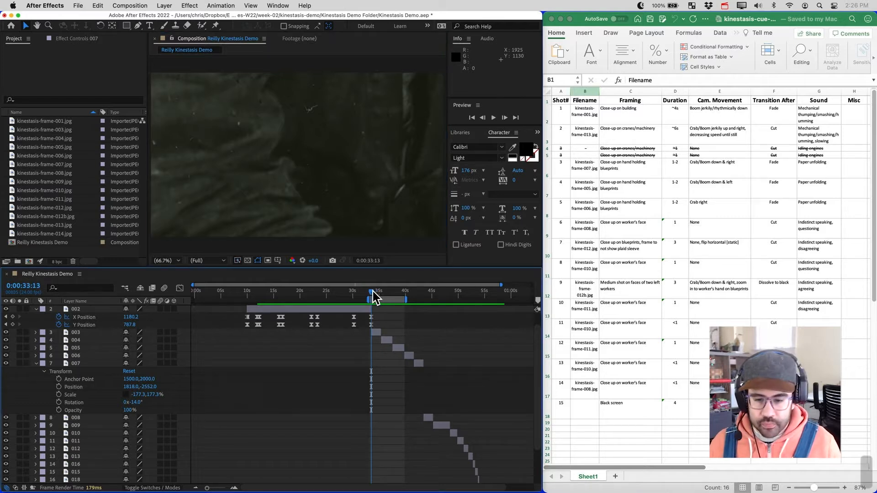
left_click(381, 291)
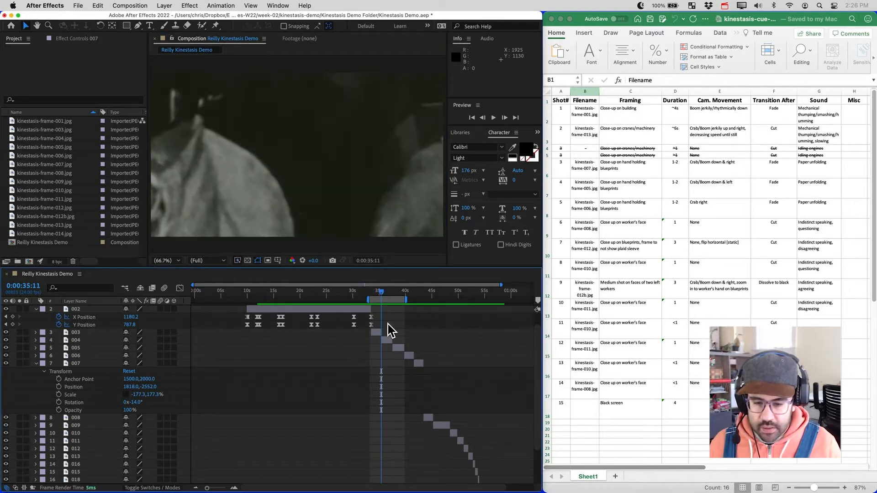
Reveal only the Position property of layer 004 and collapse the properties of layers 002 and 003
left_click(389, 342)
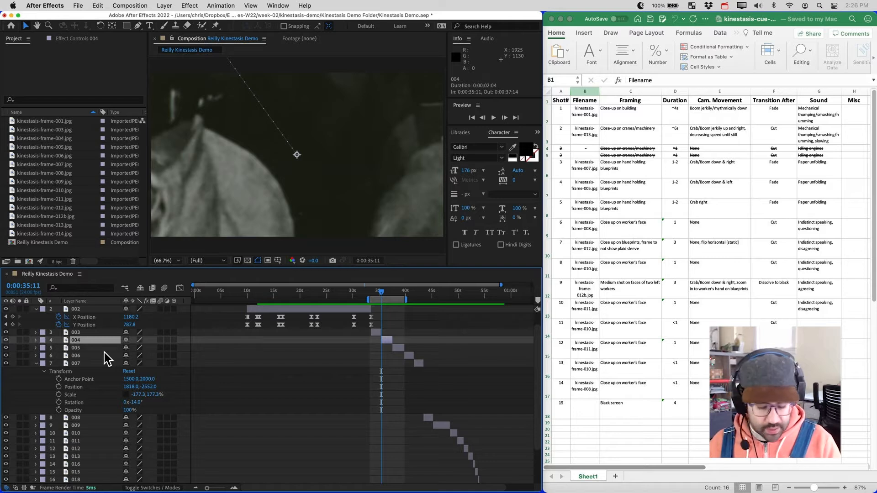
key("p")
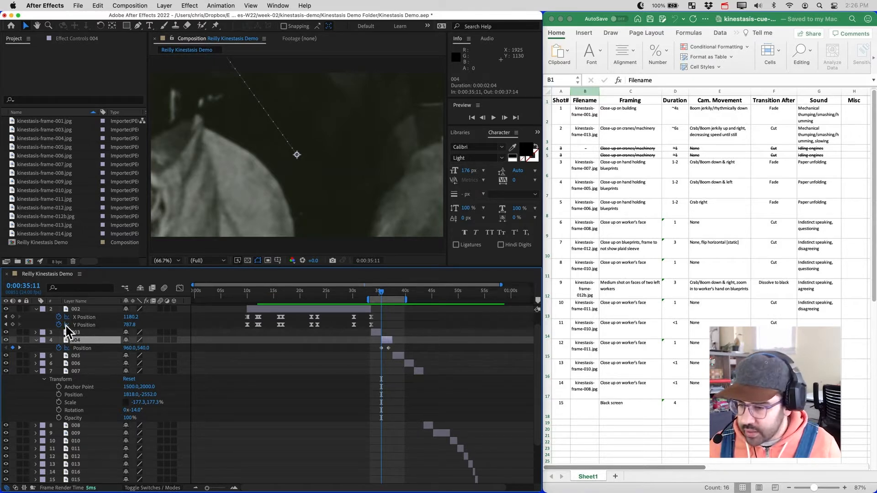
left_click(36, 308)
left_click(36, 317)
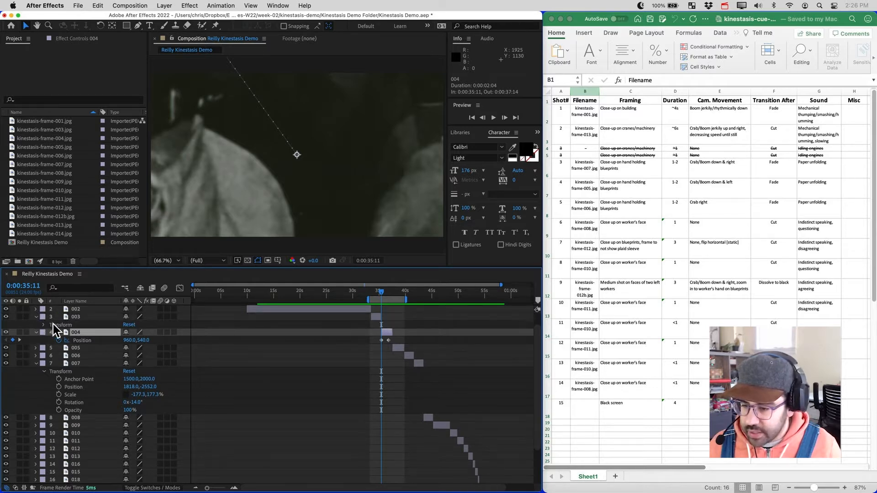
left_click(44, 325)
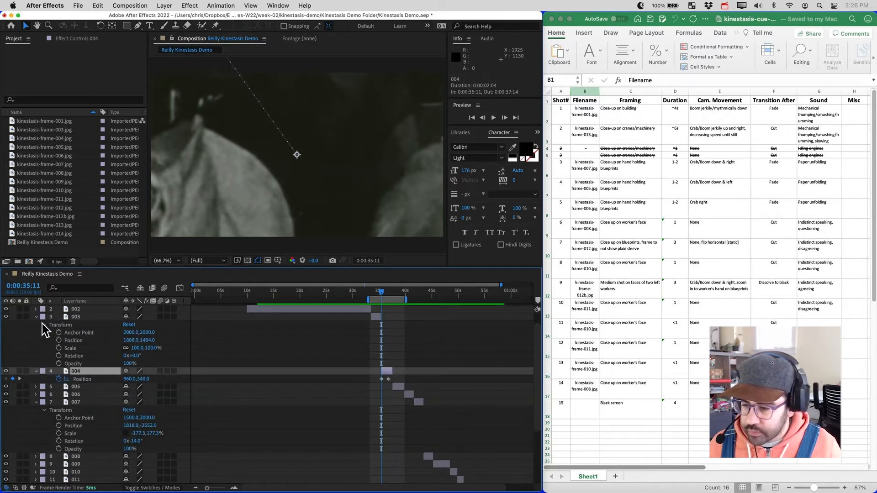
left_click(36, 317)
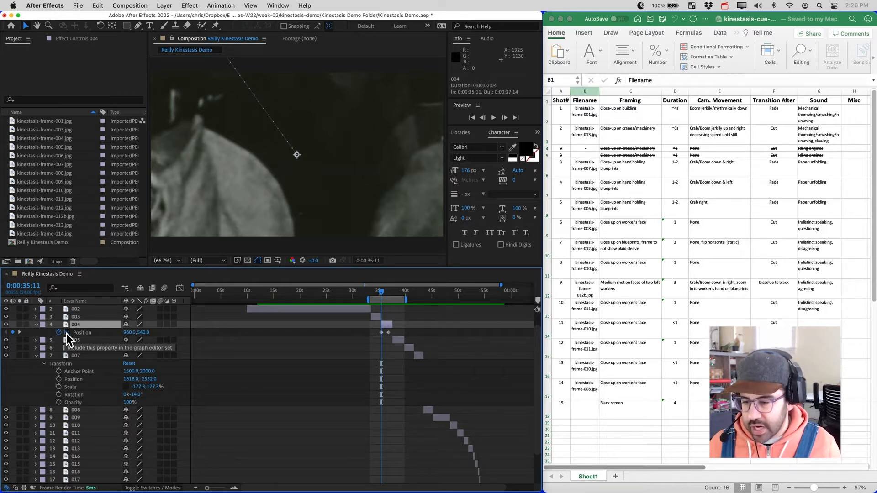
Show layer 004's Position curves in the Graph Editor and collapse the properties of layer 007
left_click(180, 288)
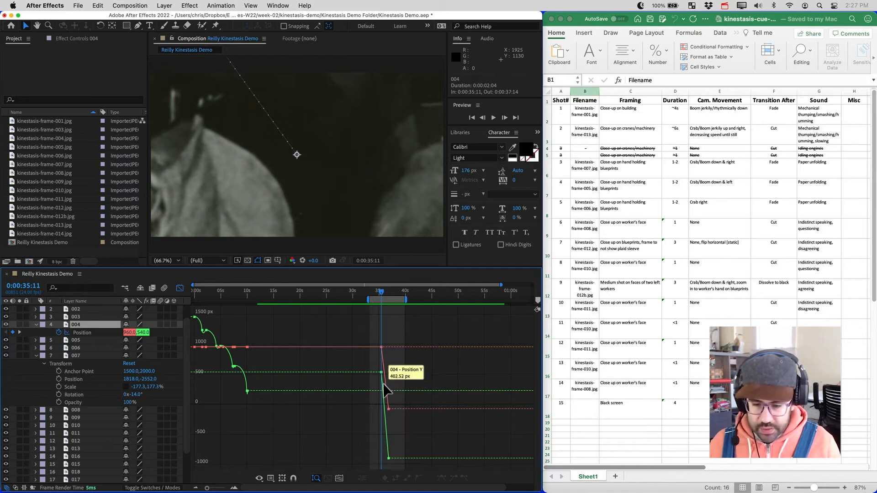
scroll(375, 392, "up", 4, "alt")
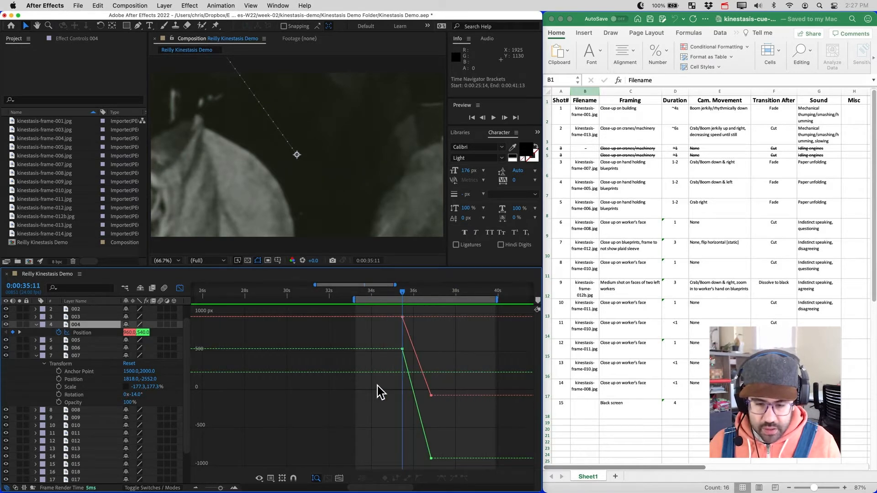
scroll(434, 376, "up", 3, "alt")
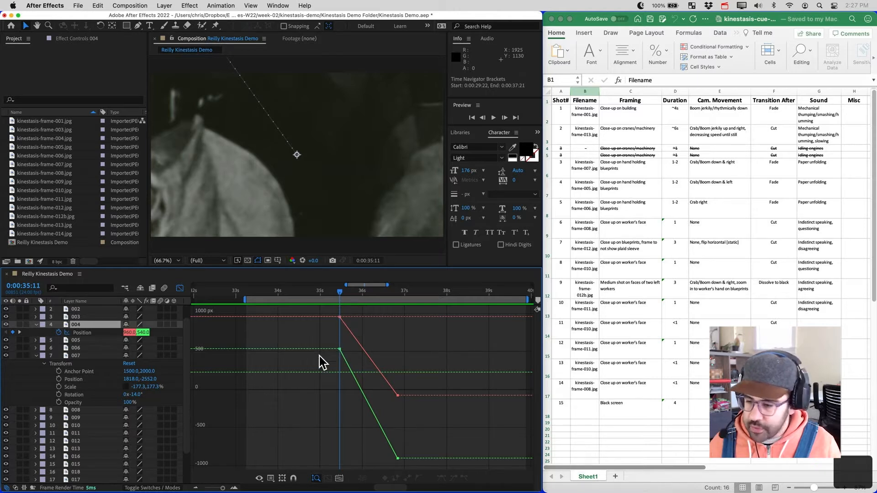
left_click(36, 356)
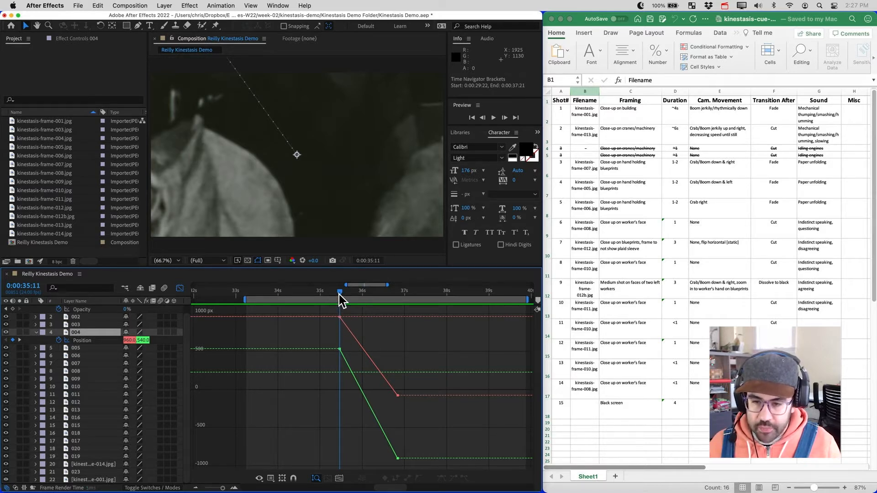
Scrub from 0:00:35:11 to about 0:00:36:07 to examine layer 004's movement against its Position curves
mouse_move(340, 301)
left_mouse_down()
mouse_move(400, 325)
mouse_move(348, 292)
mouse_move(344, 313)
left_mouse_up()
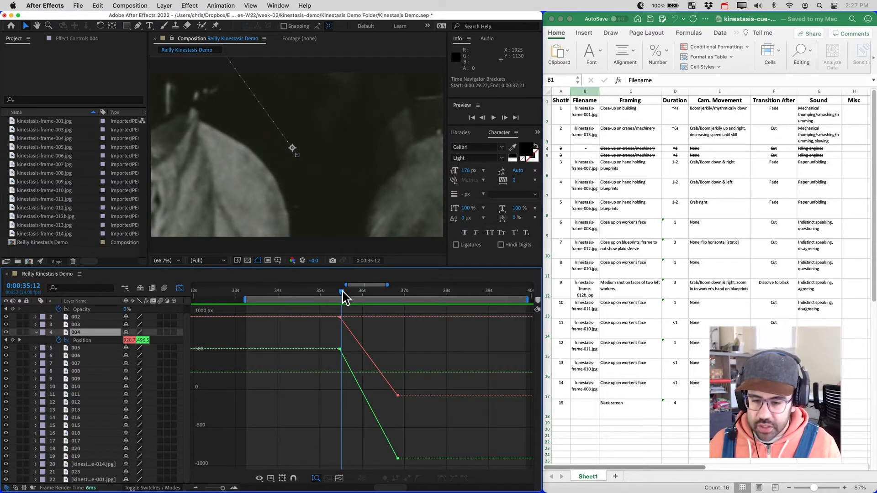
left_click_drag(342, 292, 340, 293)
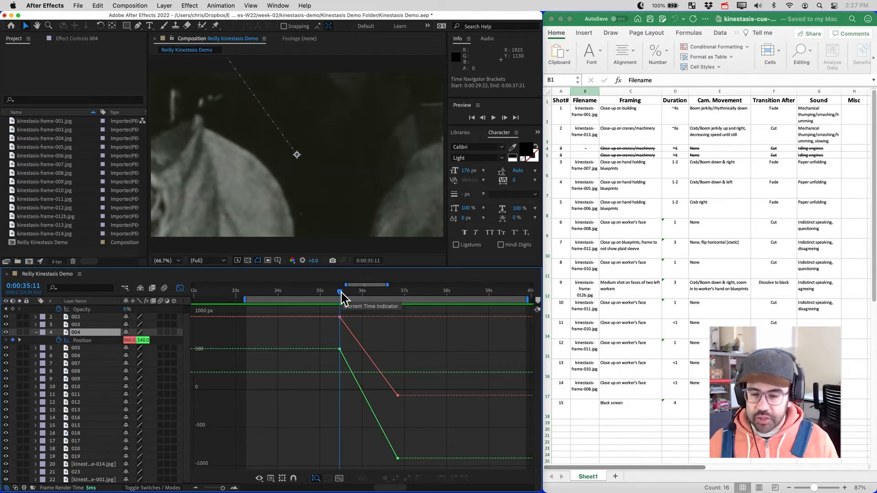
left_click_drag(342, 298, 377, 312)
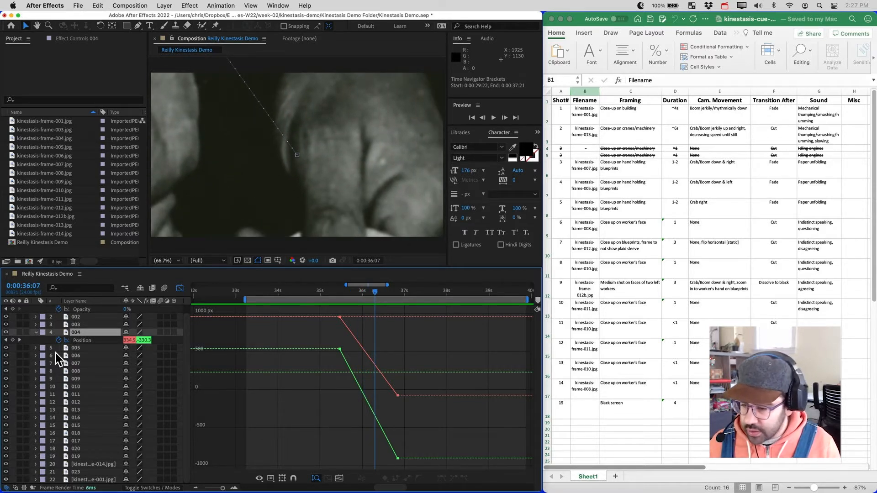
Expand layer 005's Transform properties and include its X Position and Y Position in the graph editor set
left_click(36, 348)
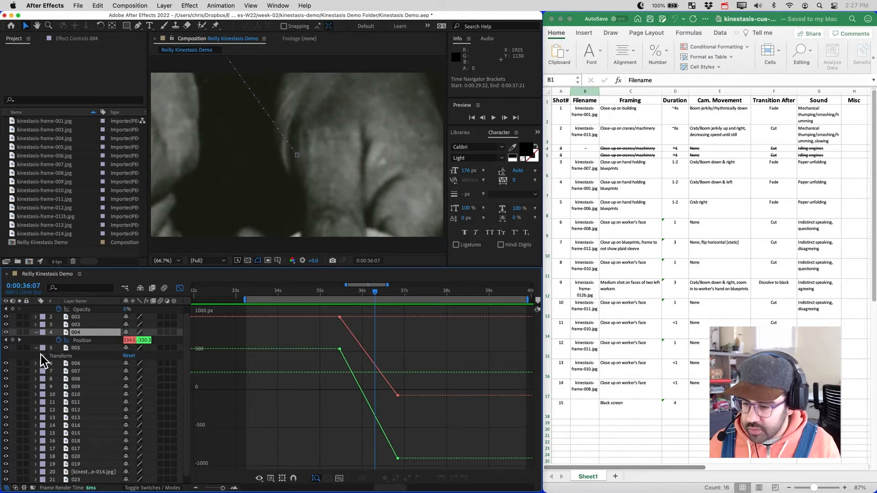
left_click(44, 356)
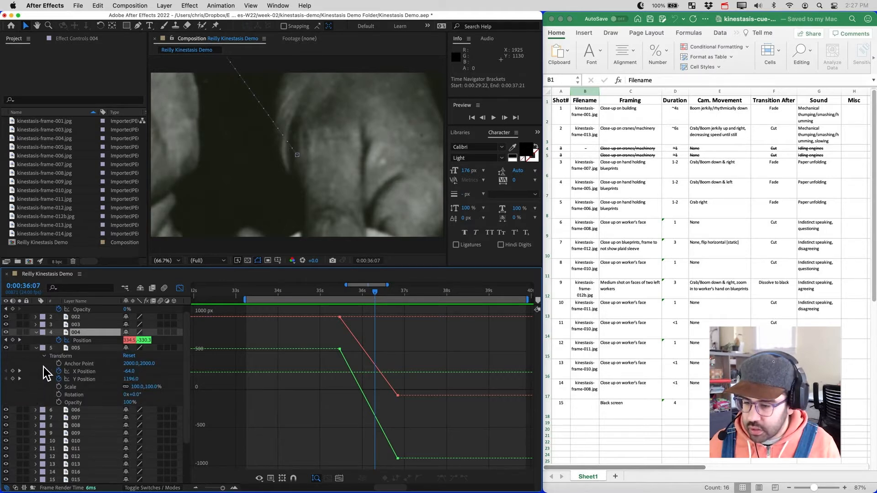
left_click(68, 372)
left_click(68, 379)
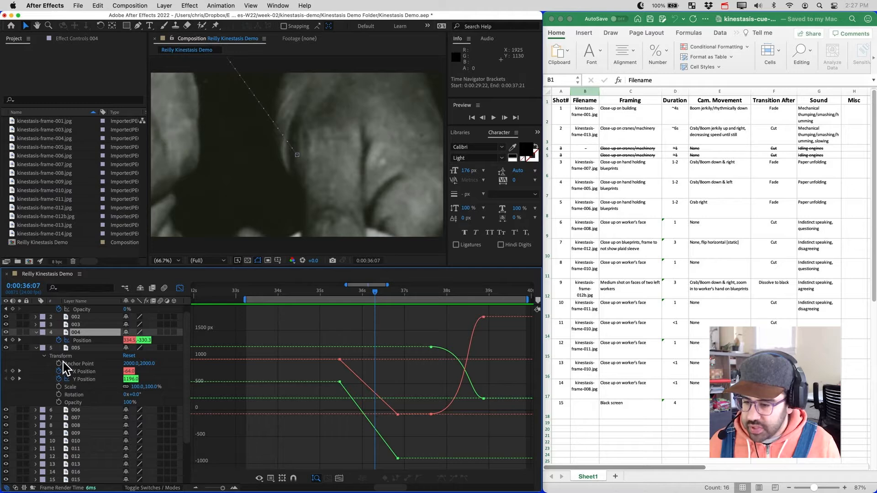
left_click(75, 348)
key("minus")
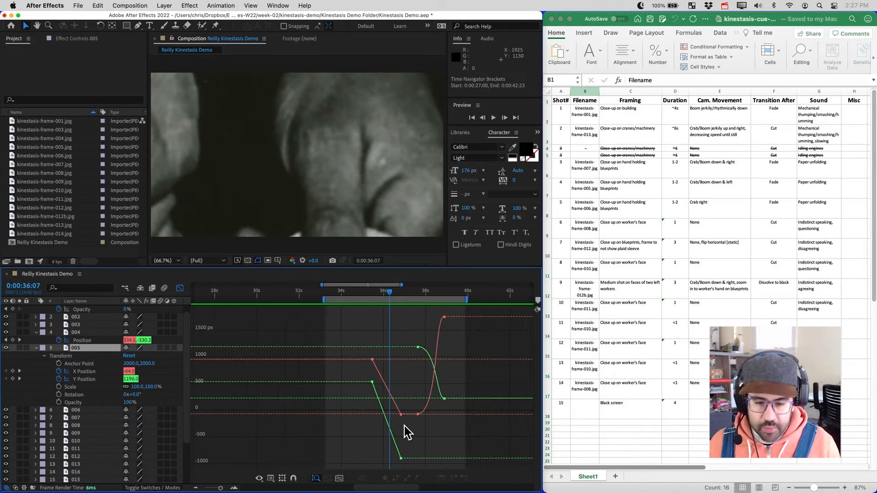
Scrub and play back between 0:00:37:07 and about 0:00:39:07 to examine layer 005's movement against its X and Y Position curves
left_click_drag(389, 297, 416, 296)
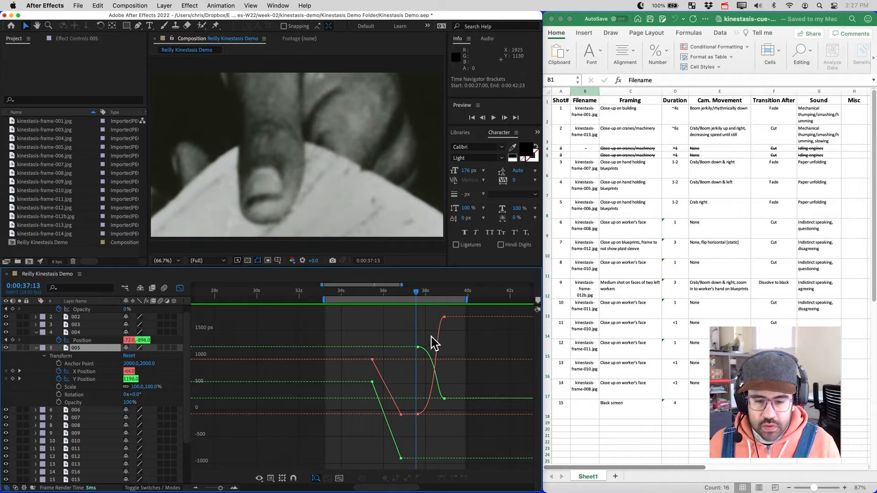
mouse_move(416, 299)
left_mouse_down()
mouse_move(446, 302)
mouse_move(411, 298)
left_mouse_up()
key("space")
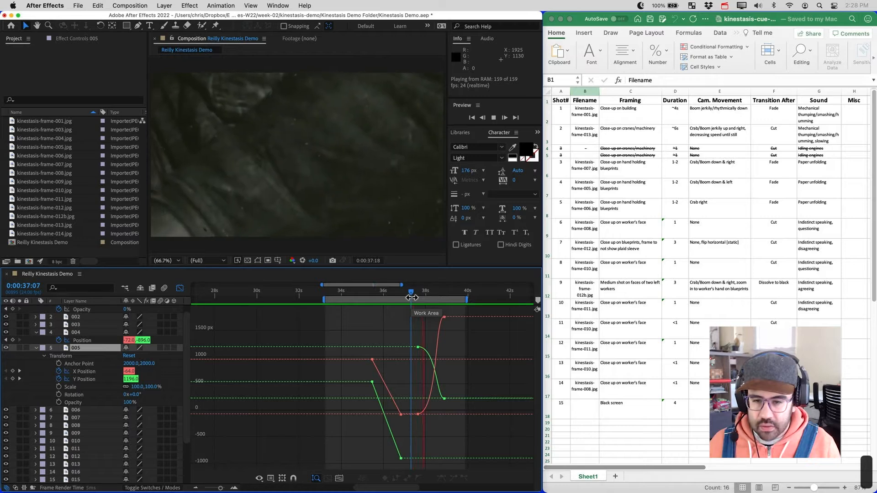
key("space")
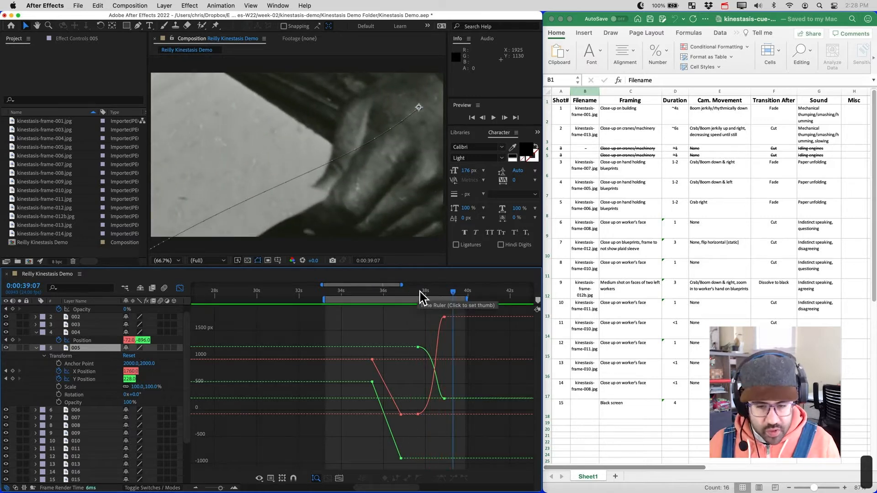
left_click_drag(418, 297, 440, 301)
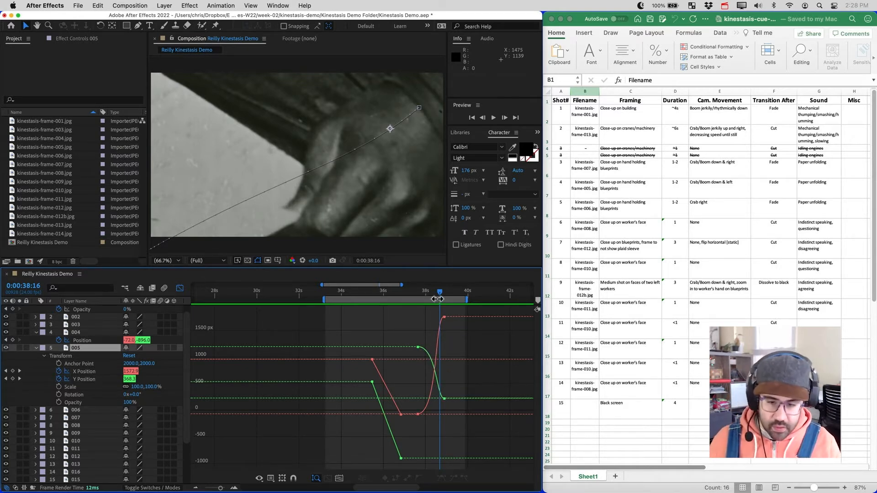
left_click_drag(441, 294, 421, 302)
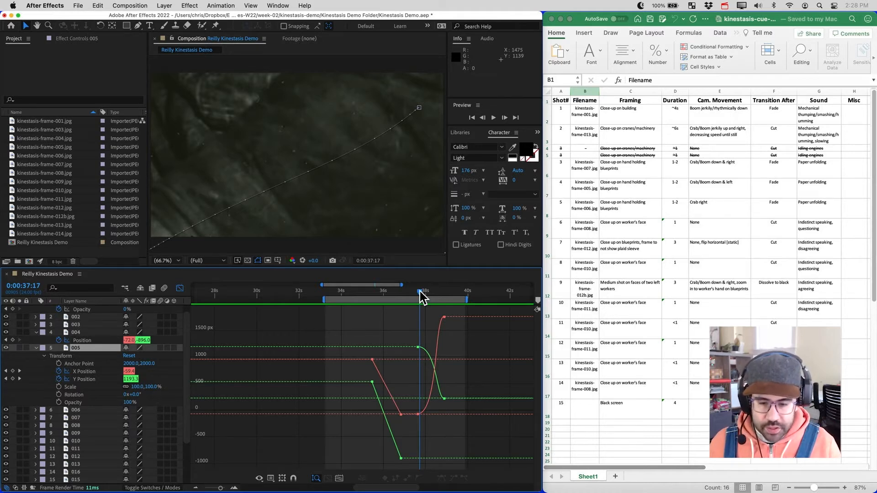
left_click_drag(420, 295, 431, 296)
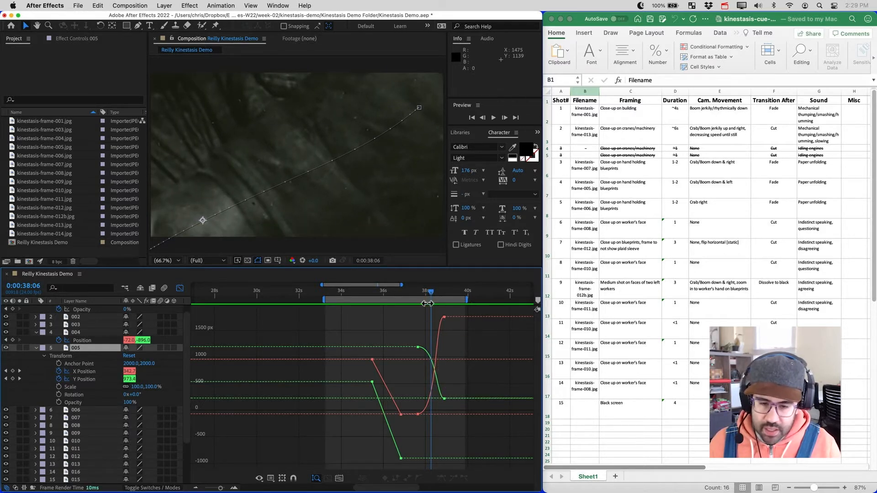
left_click_drag(433, 300, 443, 298)
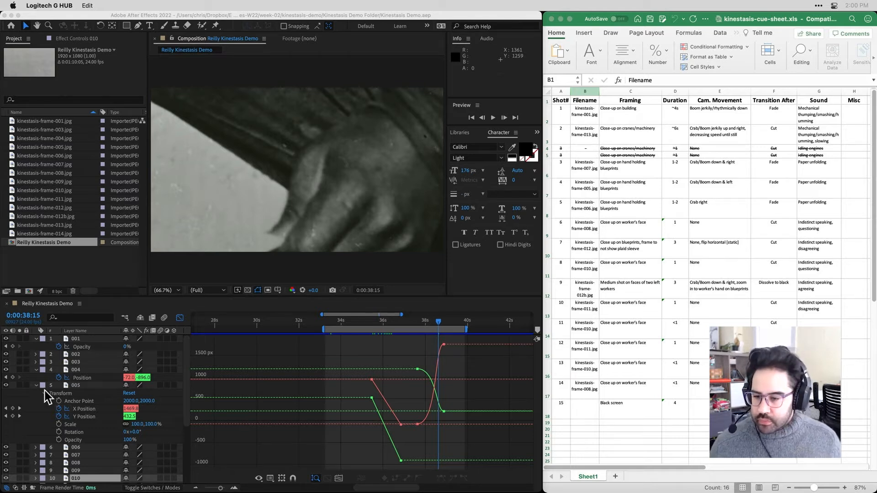
Remove layer 005's X Position and Y Position from the graph editor set
left_click(78, 387)
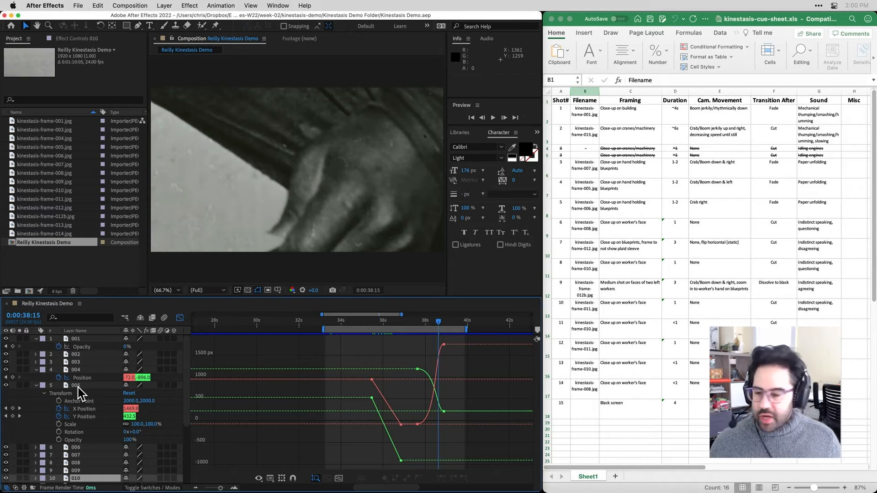
left_click(75, 389)
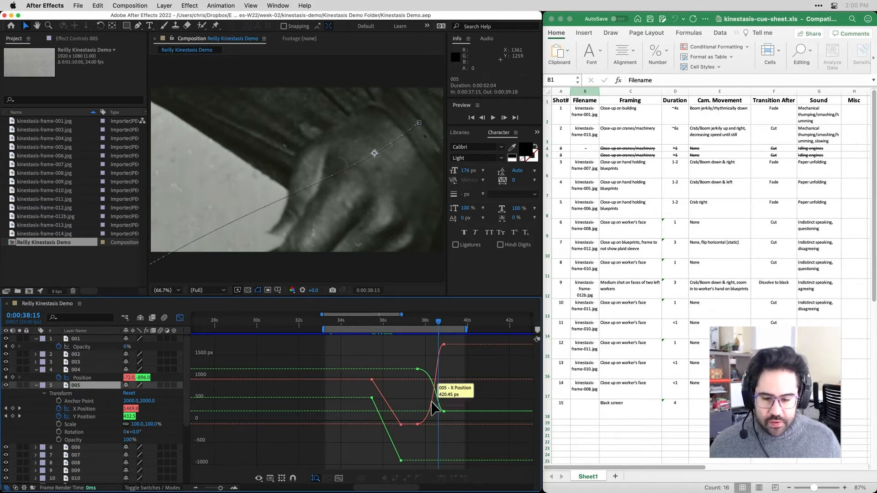
left_click(67, 409)
left_click(68, 416)
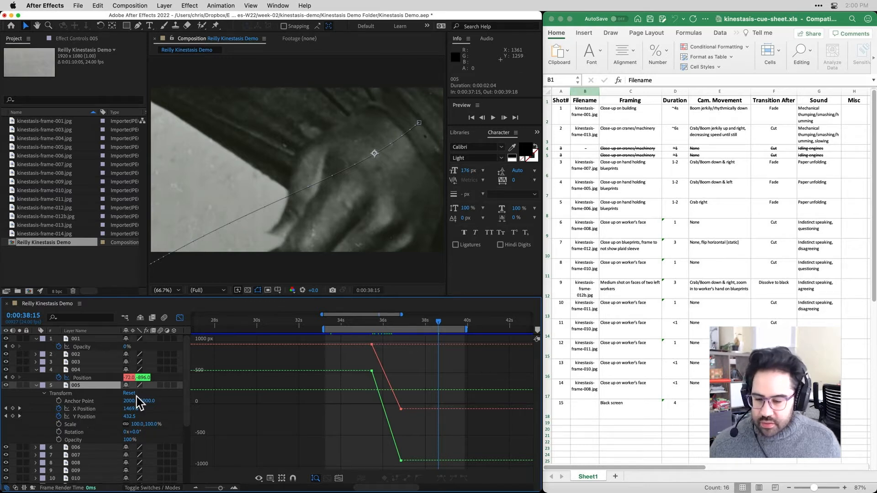
Collapse layer 005's properties and separate layer 004's Position into individual X and Y dimensions with all its keyframes selected
left_click(77, 371)
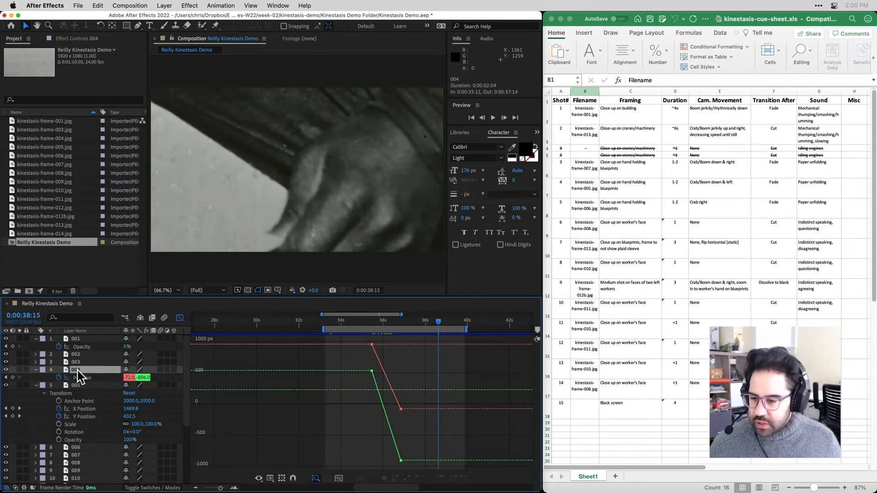
left_click(36, 386)
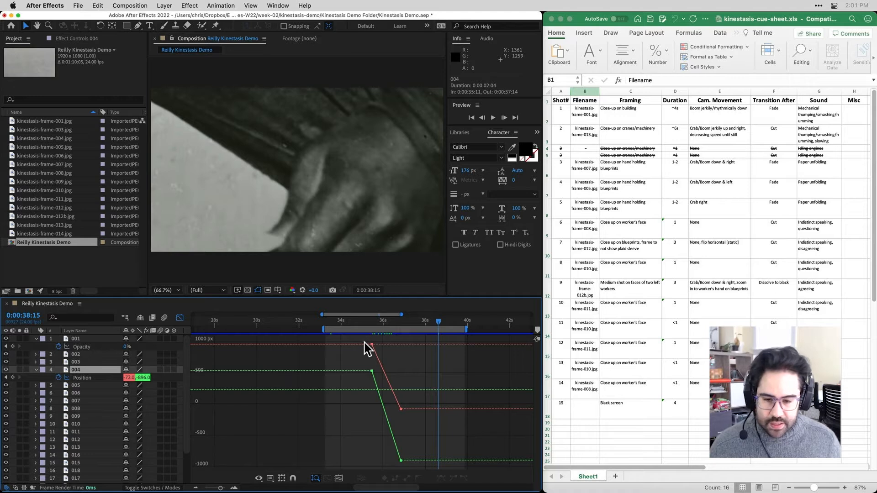
left_click_drag(365, 343, 414, 475)
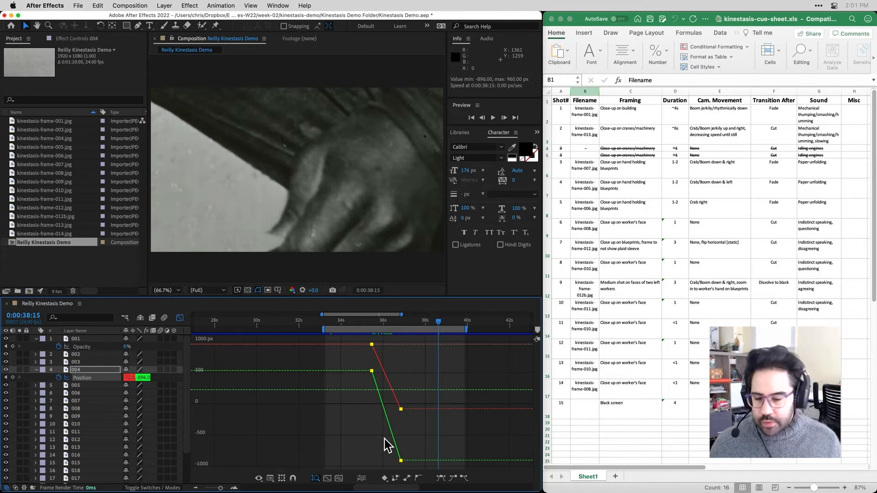
left_click(362, 480)
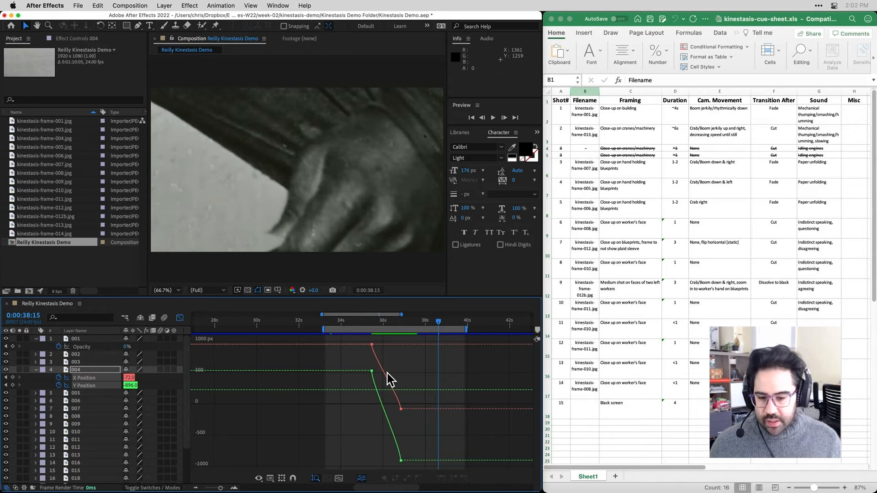
Apply Easy Ease to layer 004's first X Position keyframe
left_click(372, 349)
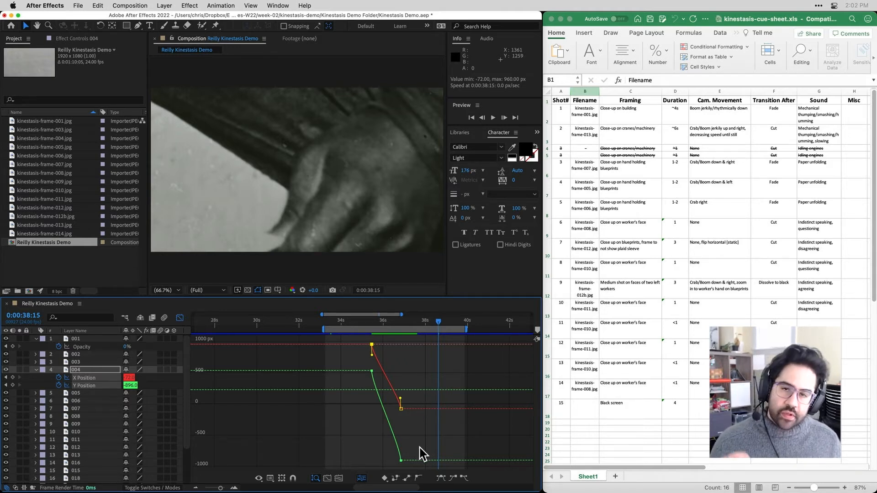
left_click(440, 478)
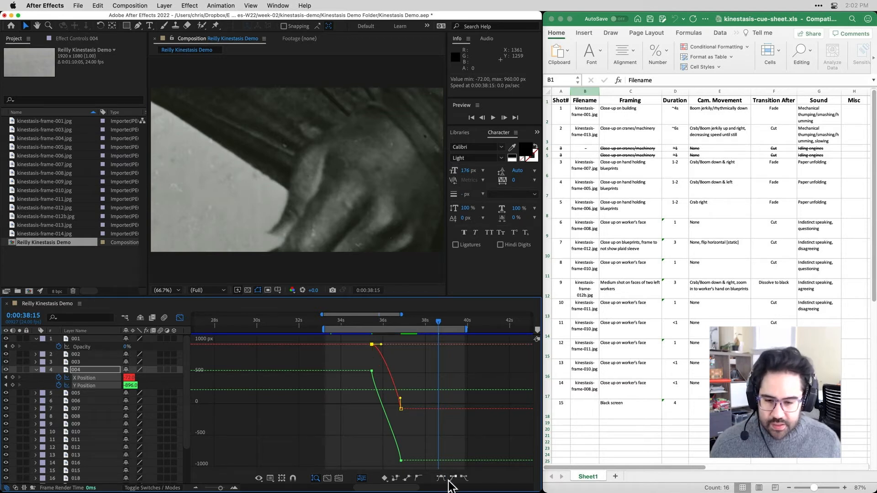
key("space")
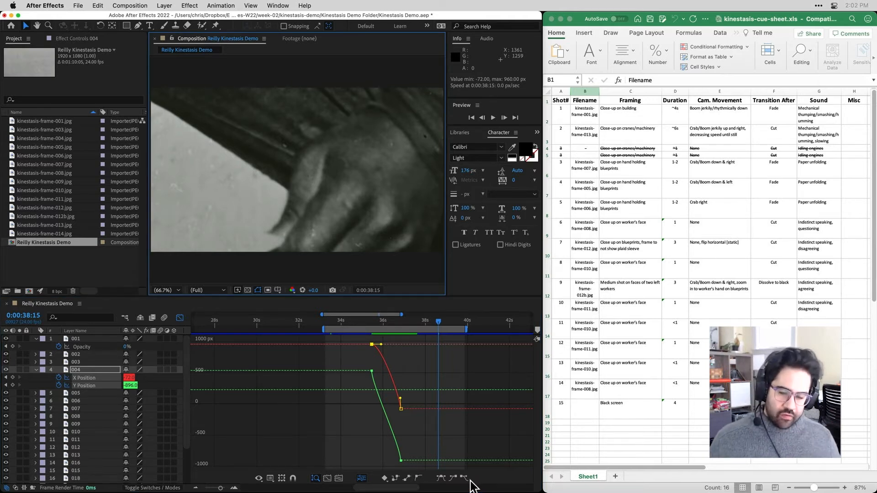
Try linear and hold interpolation on layer 004's first X Position keyframe
left_click(417, 479)
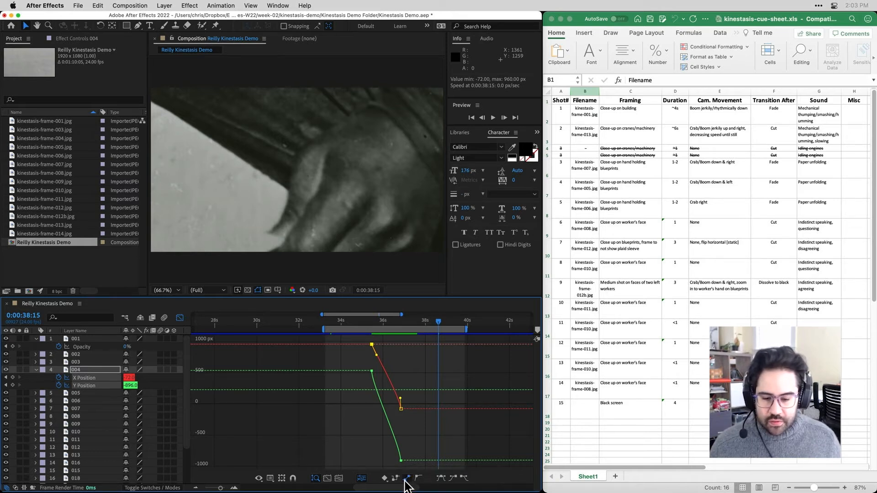
left_click(396, 479)
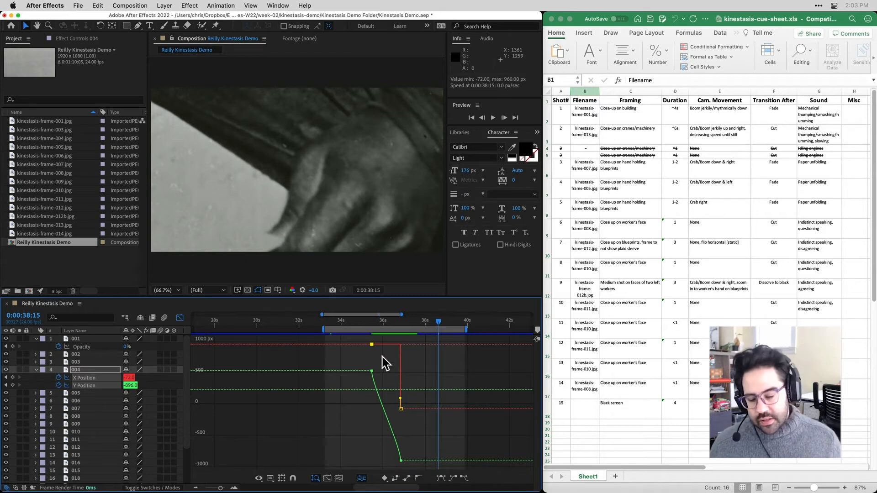
mouse_move(373, 347)
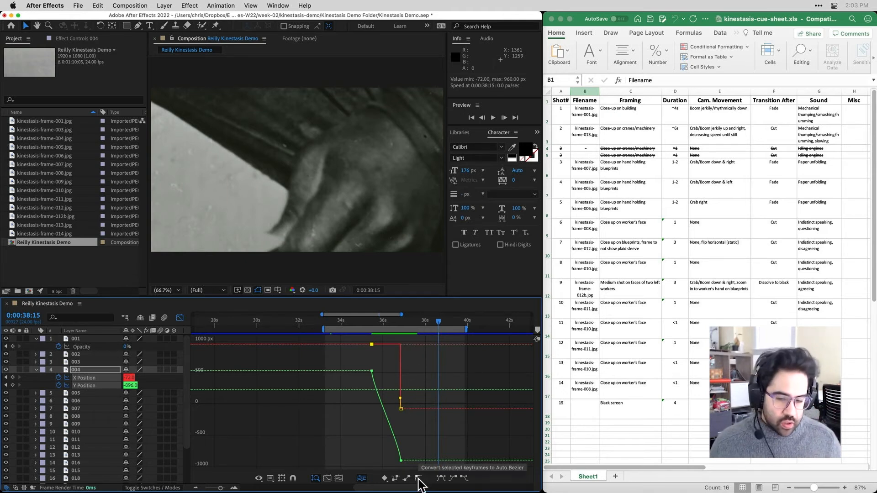
Ease the first X Position keyframe and the first Y Position keyframe of layer 004
left_click(442, 478)
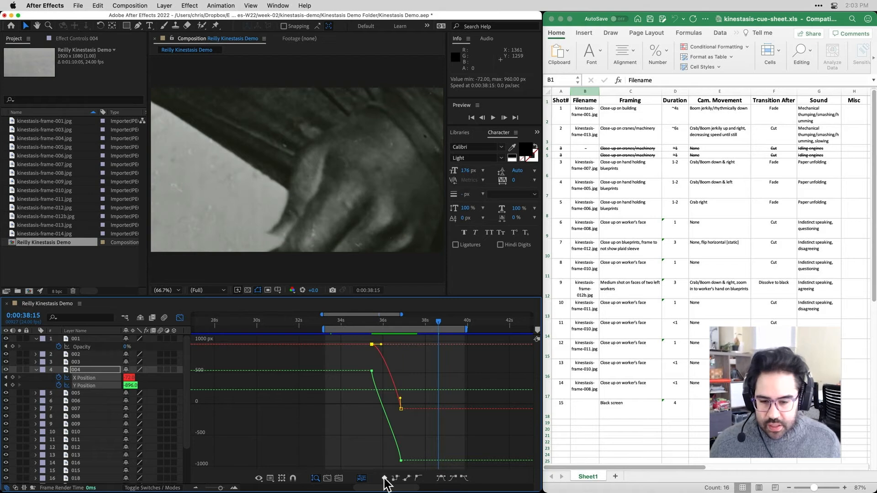
left_click(371, 372)
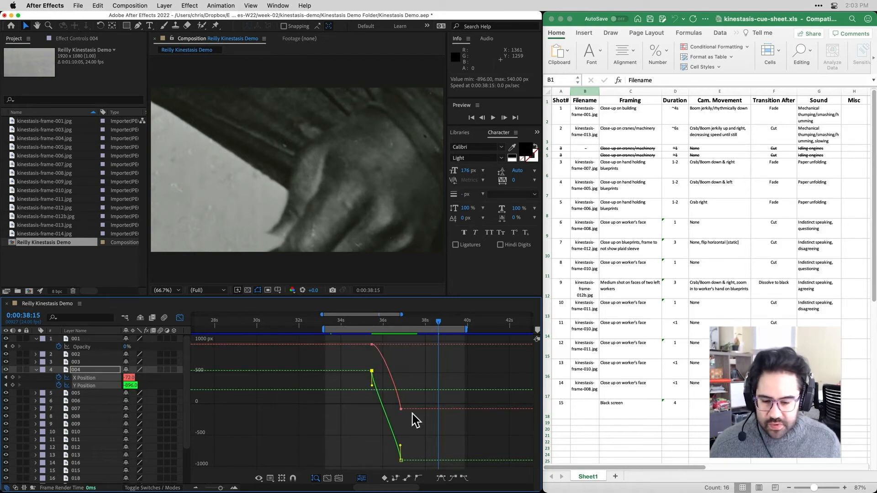
left_click(464, 478)
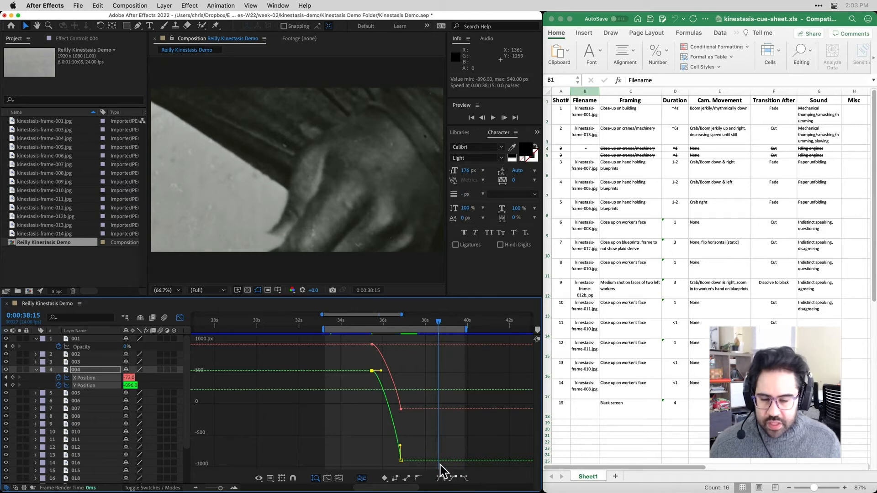
Play back the composition from 0:00:35:03 and again from 0:00:33:19 to preview layer 004's eased movement
left_click_drag(382, 324, 366, 320)
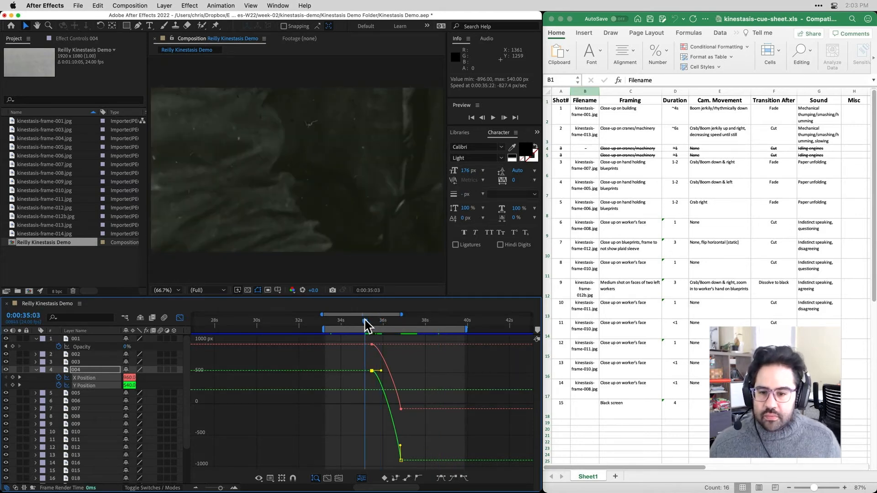
key("space")
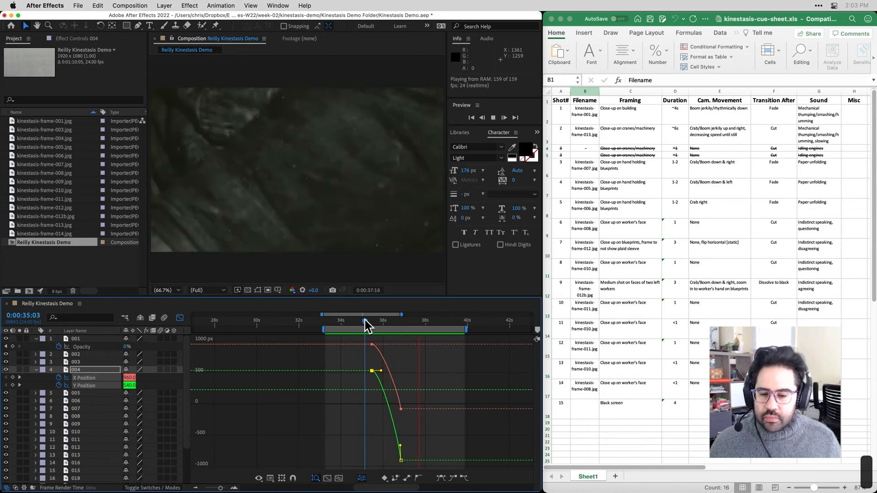
left_click_drag(365, 319, 338, 324)
key("space")
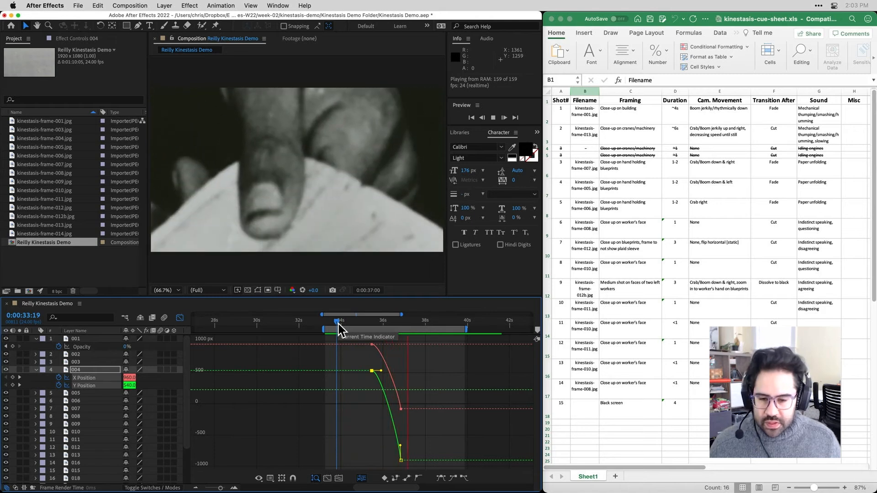
key("space")
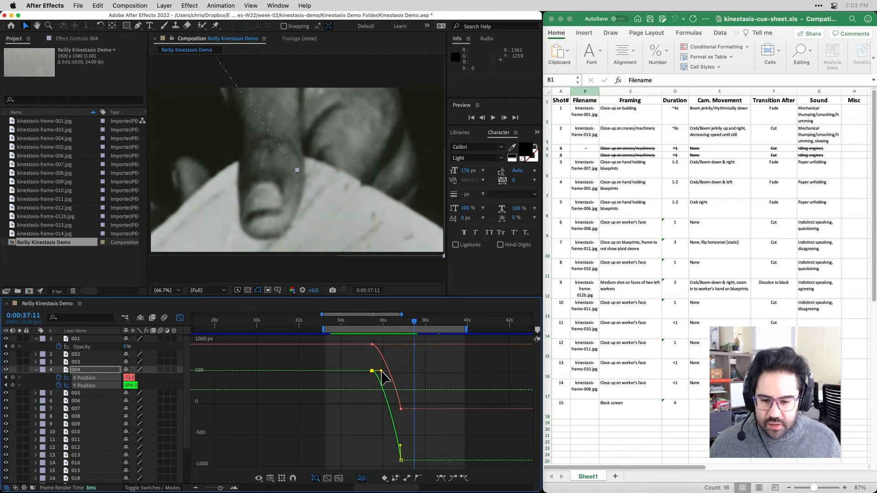
Lengthen the first Y Position keyframe's ease handle slightly, and convert all four X and Y Position keyframes of layer 004 to linear
mouse_move(382, 376)
left_mouse_down()
mouse_move(393, 374)
mouse_move(379, 374)
mouse_move(385, 369)
left_mouse_up()
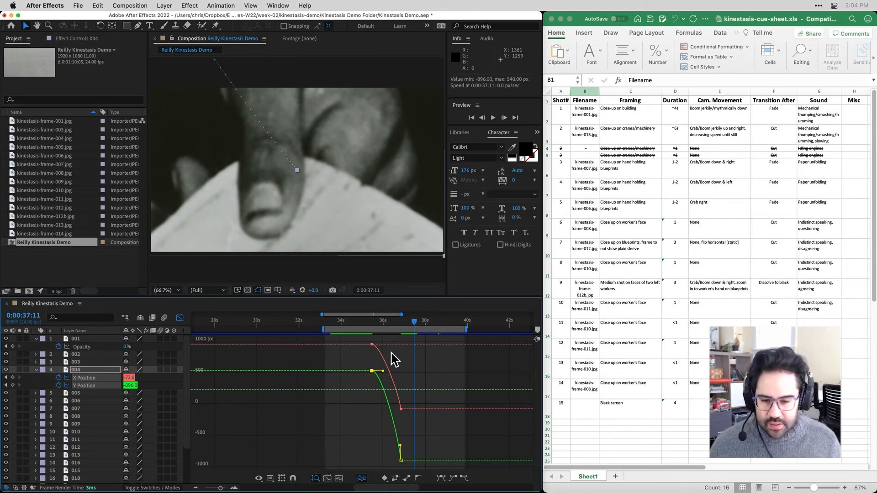
left_click(372, 345, "shift")
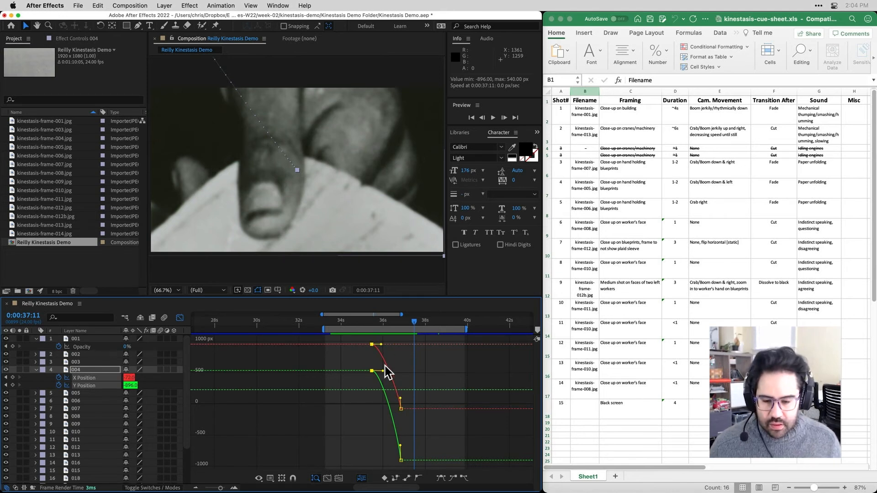
left_click(400, 409, "shift")
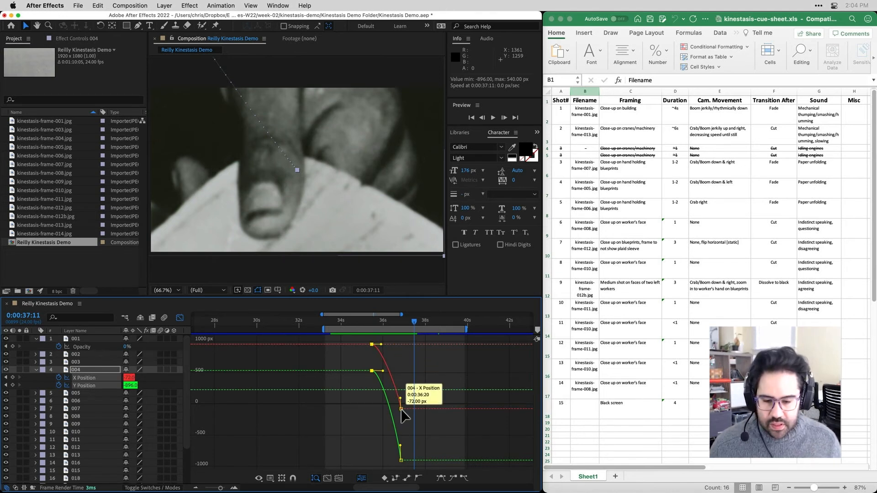
left_click(401, 460, "shift")
left_click(407, 477)
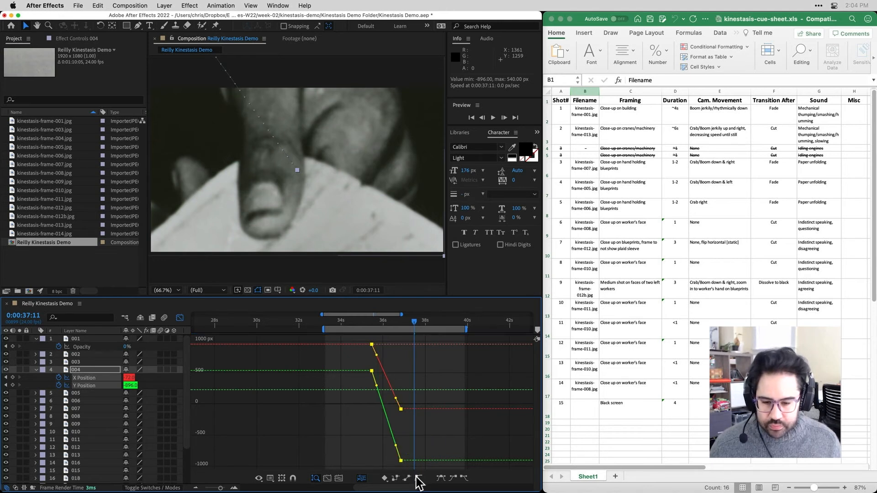
left_click(406, 423)
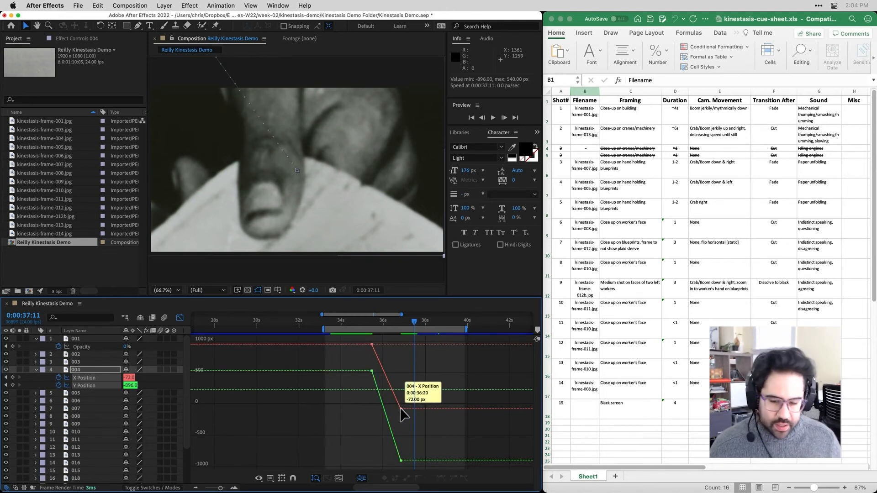
Reshape layer 004's X Position curve into an S-curve by pulling out flat bezier handles at its last and first keyframes
left_click(401, 410)
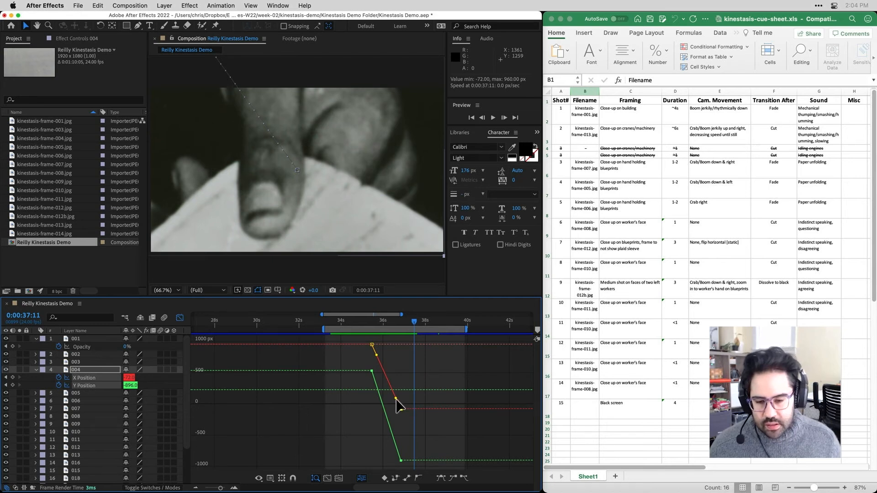
mouse_move(395, 398)
left_mouse_down()
mouse_move(398, 366)
mouse_move(384, 367)
mouse_move(423, 376)
mouse_move(357, 406)
mouse_move(357, 398)
mouse_move(387, 373)
mouse_move(387, 409)
left_mouse_up()
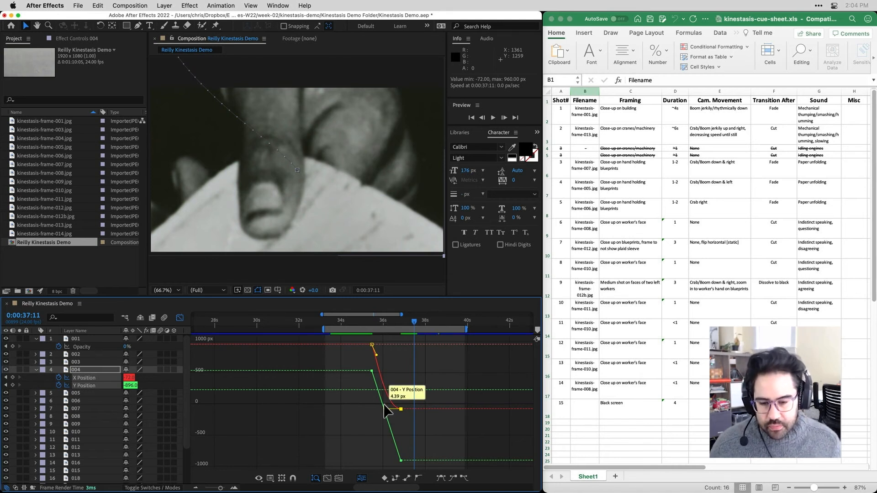
left_click_drag(376, 355, 400, 345)
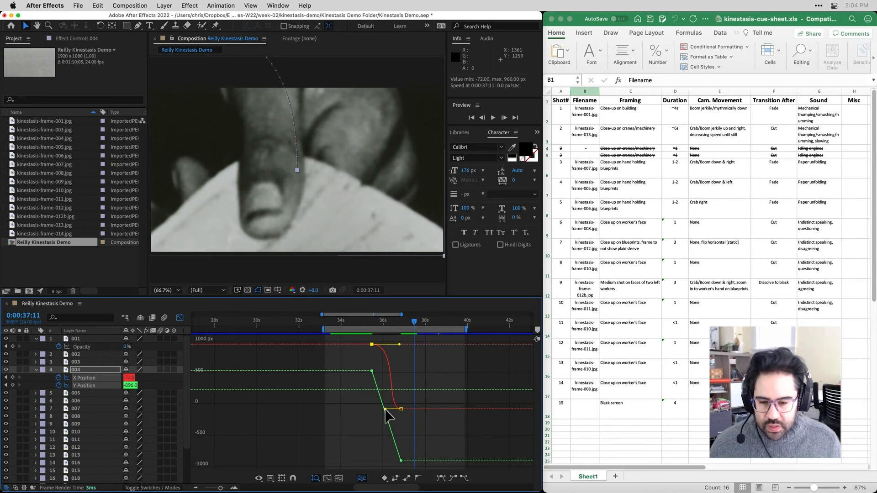
Lengthen the last X Position keyframe's handle slightly, and reshape layer 004's Y Position curve into an S-curve with flat bezier handles at both keyframes
left_click_drag(385, 409, 380, 409)
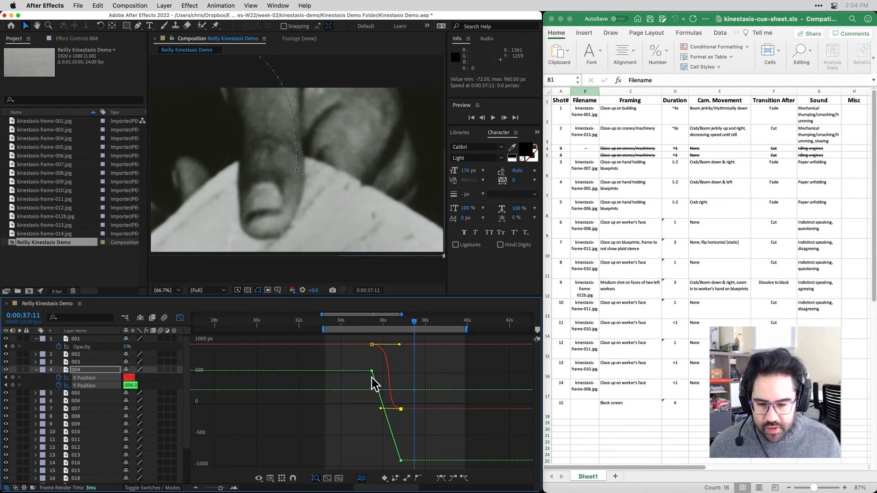
left_click(377, 387)
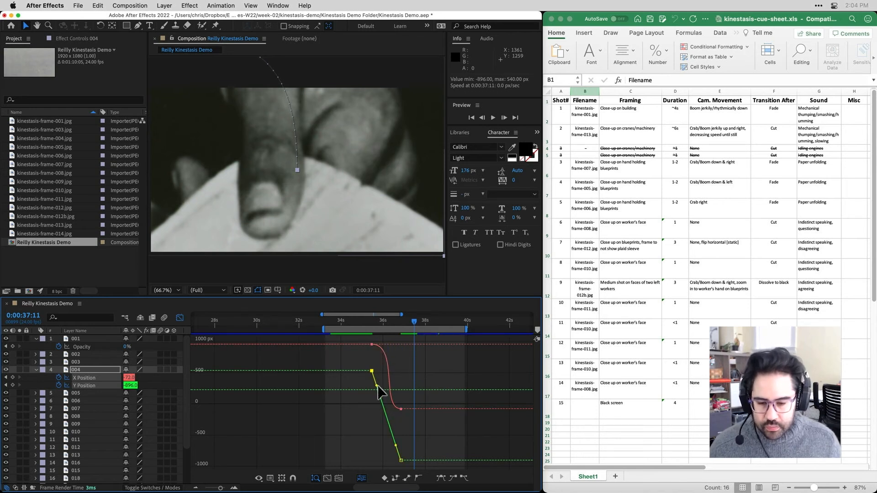
left_click_drag(377, 386, 393, 369)
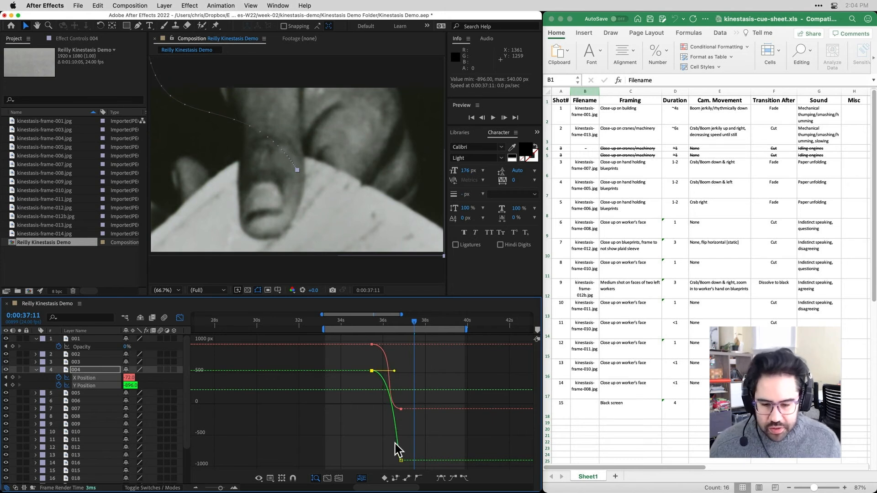
left_click_drag(401, 460, 378, 460)
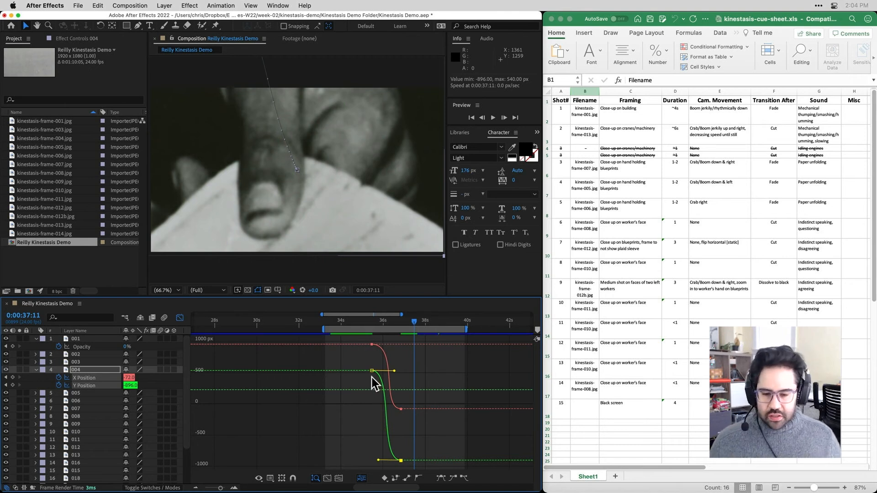
mouse_move(372, 371)
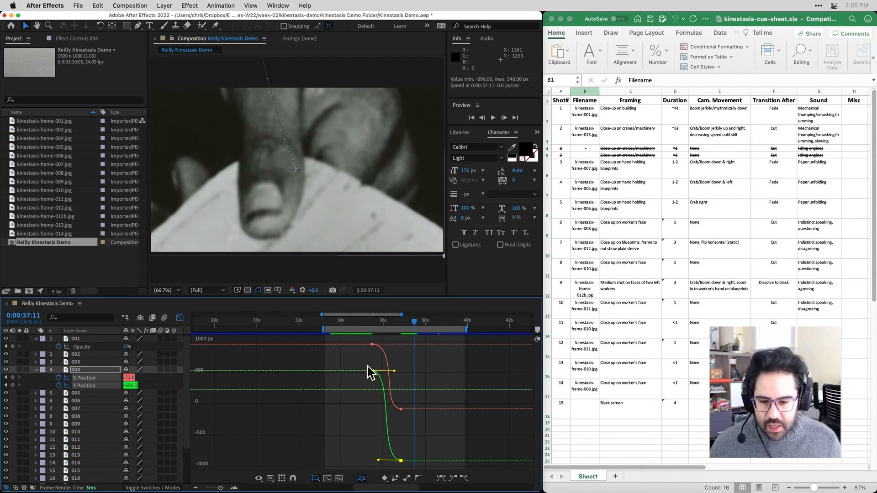
Scrub through layer 004's move from 0:00:35:13 to 0:00:36:08 to examine the reshaped motion
left_click_drag(414, 322, 375, 324)
mouse_move(373, 345)
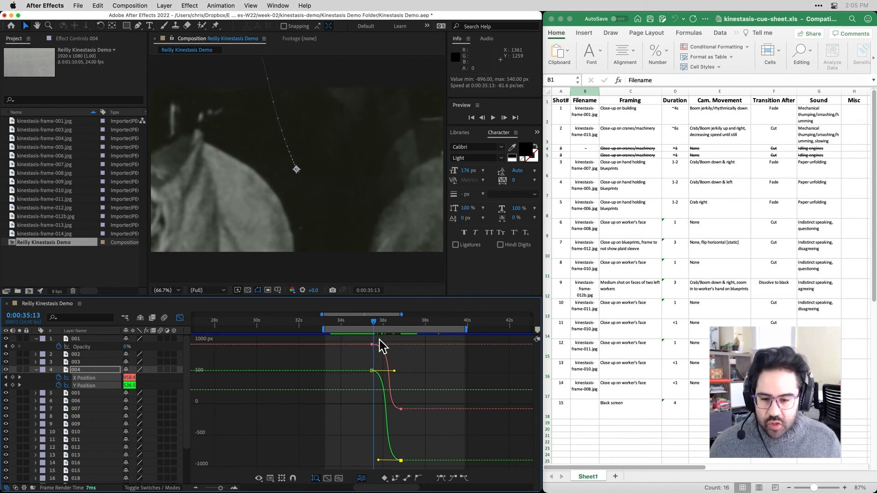
left_click_drag(375, 322, 392, 322)
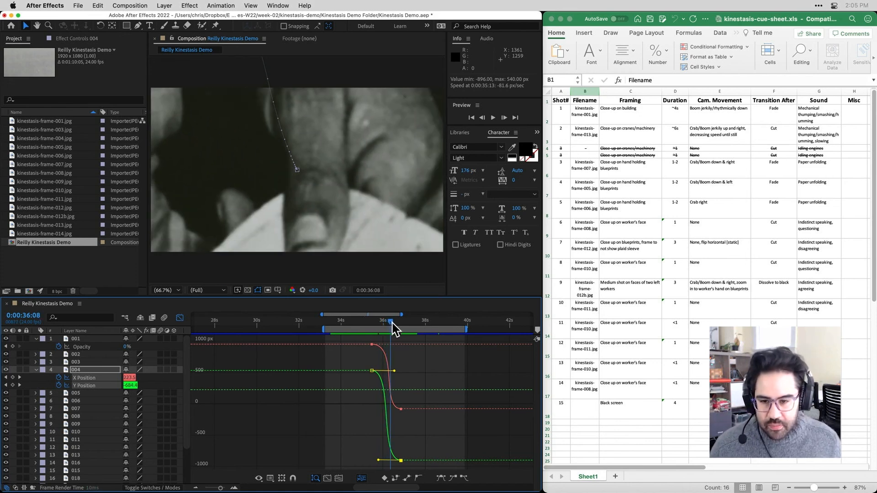
Narrow the work area to 0:00:35:01 through 0:00:37:09 and play back layer 004's movement from 0:00:35:10
left_click_drag(393, 322, 362, 329)
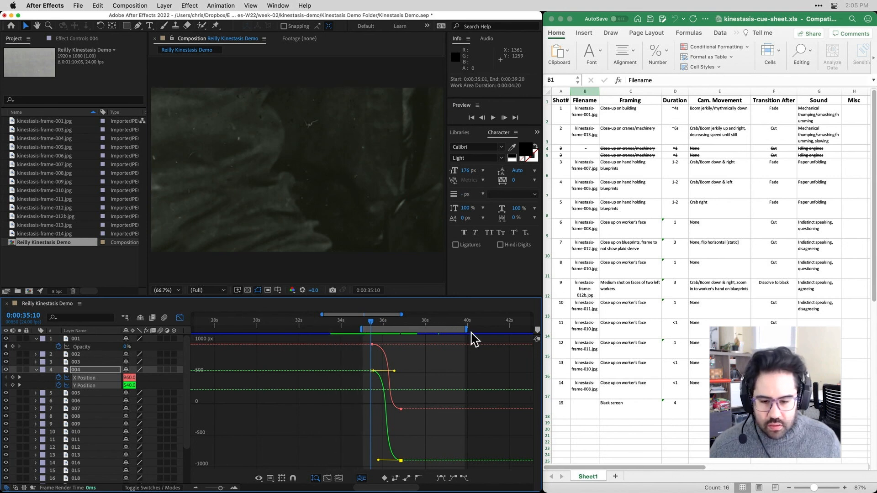
left_click_drag(466, 330, 415, 330)
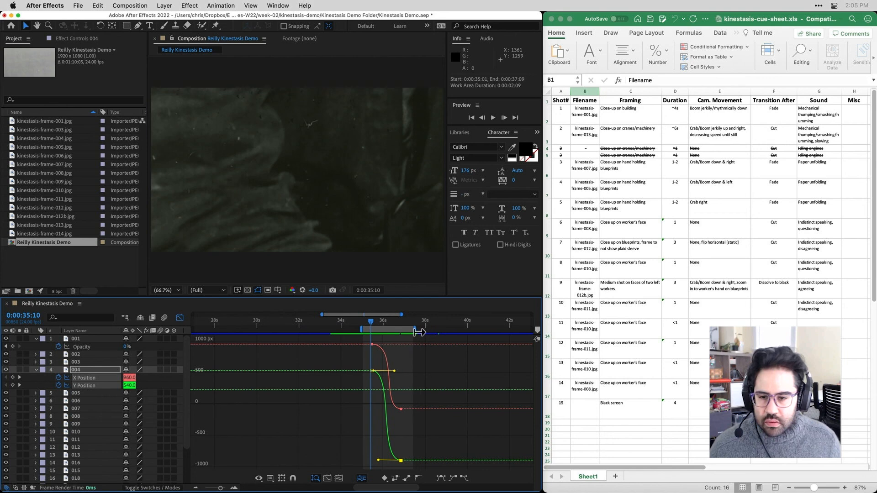
key("space")
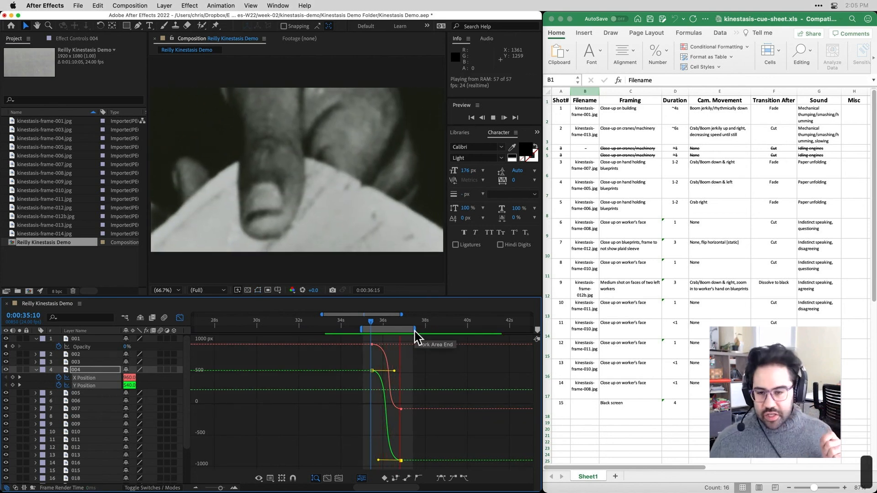
key("space")
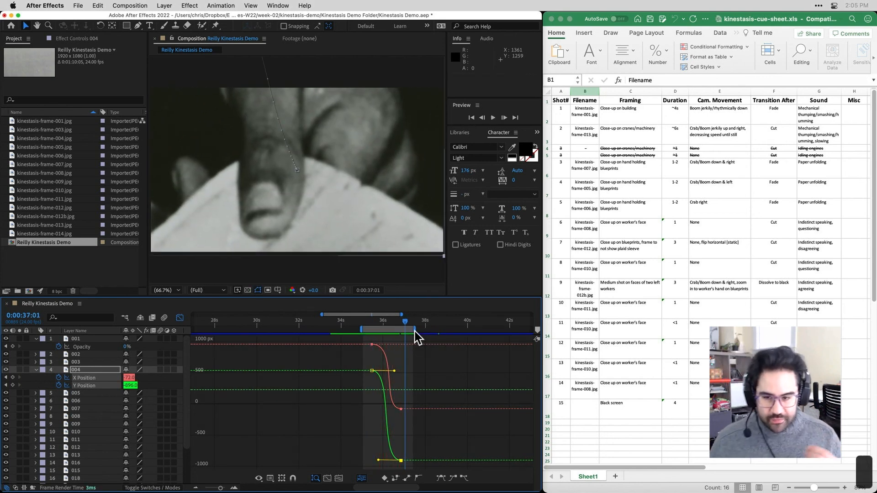